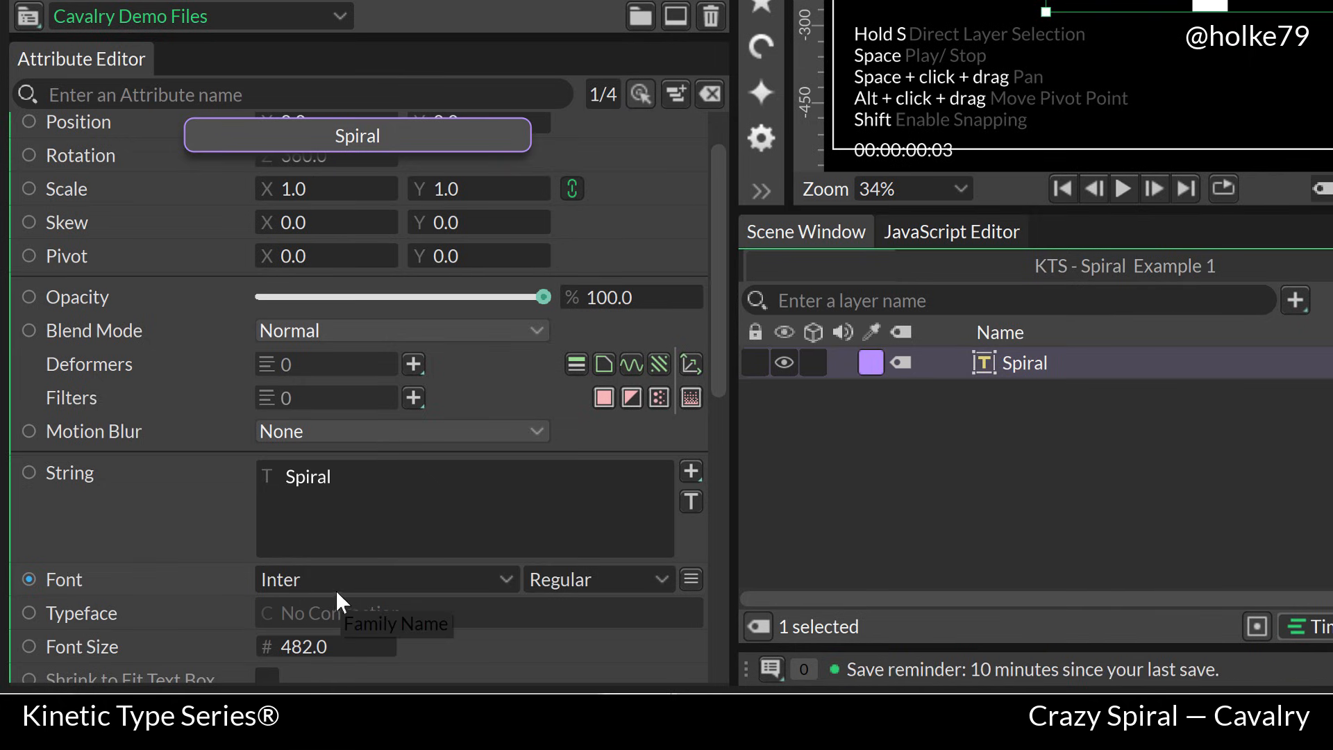
Open the font options of the Spiral text and adjust the Inter font's setting.
{"action": "left_click", "coordinate": [690, 578]}
{"action": "left_click_drag", "start_coordinate": [777, 499], "coordinate": [784, 495]}
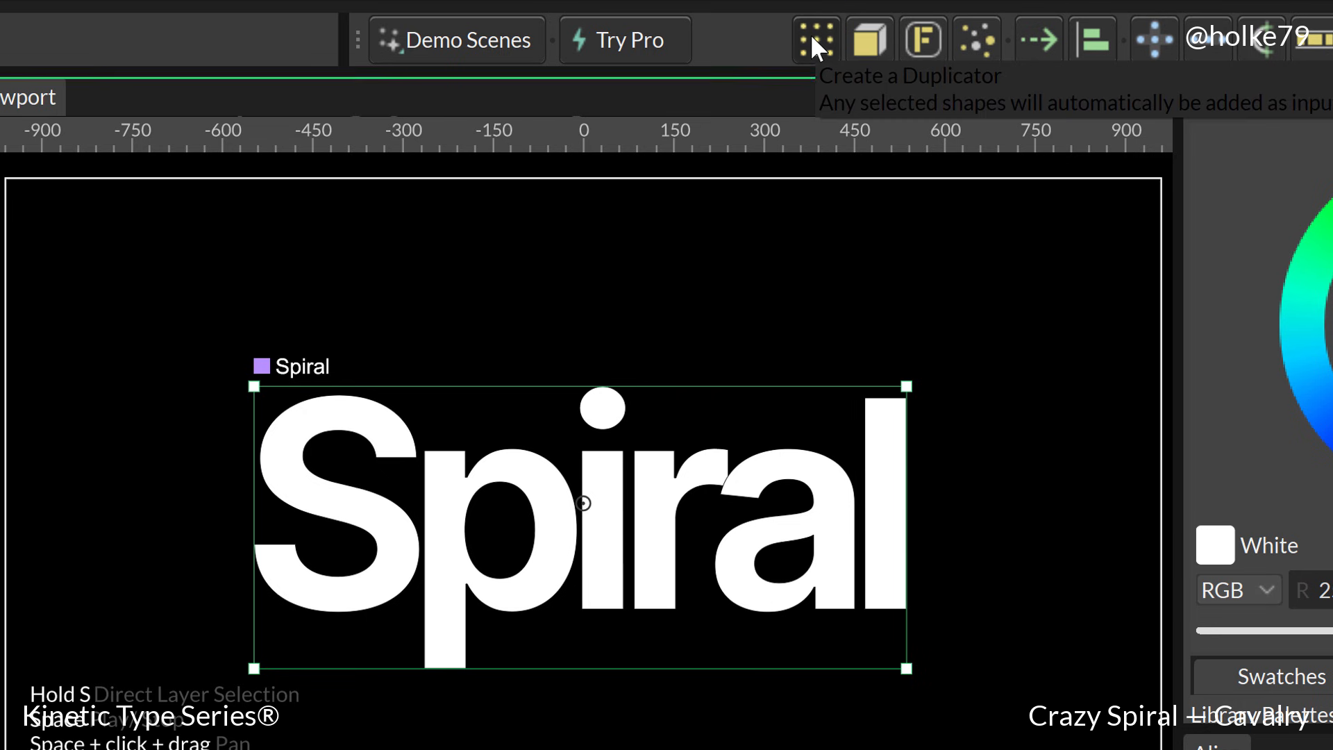
Create a Duplicator from the Spiral text and set its distribution to Point.
{"action": "left_click", "coordinate": [810, 34]}
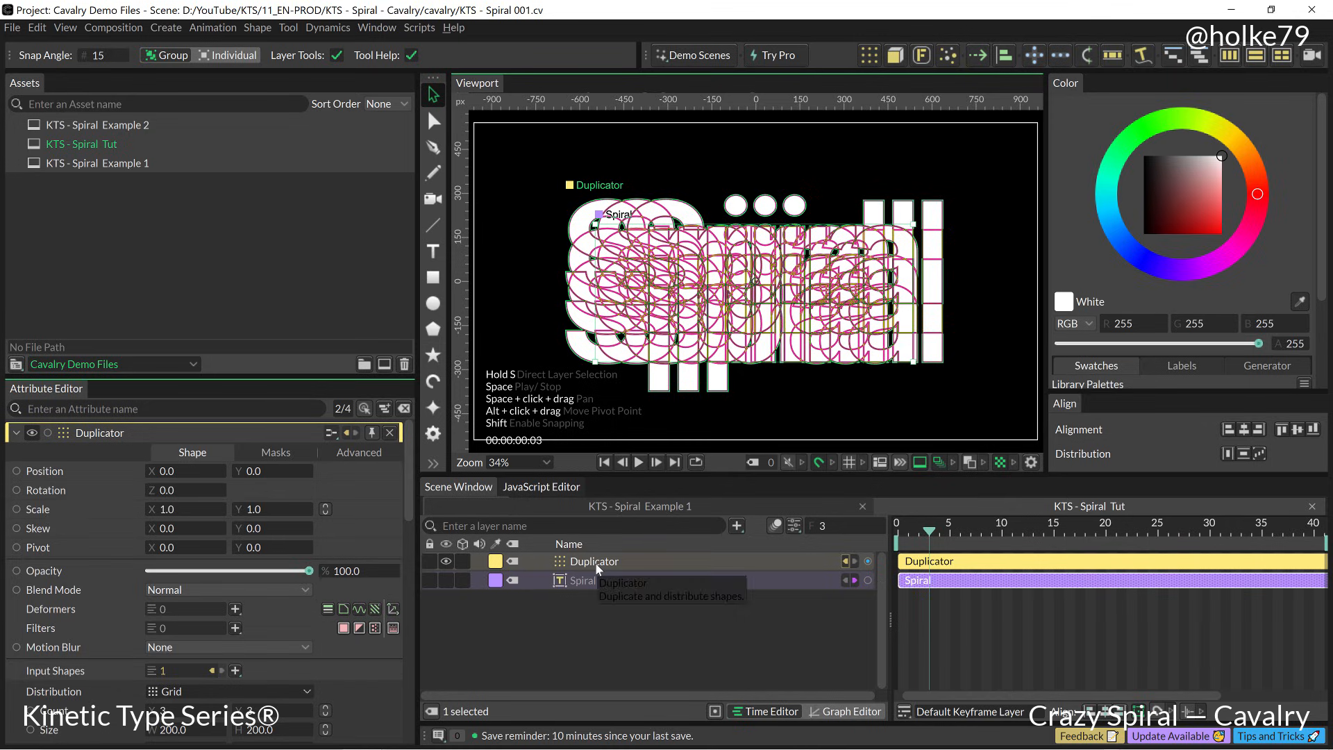
{"action": "left_click", "coordinate": [590, 564]}
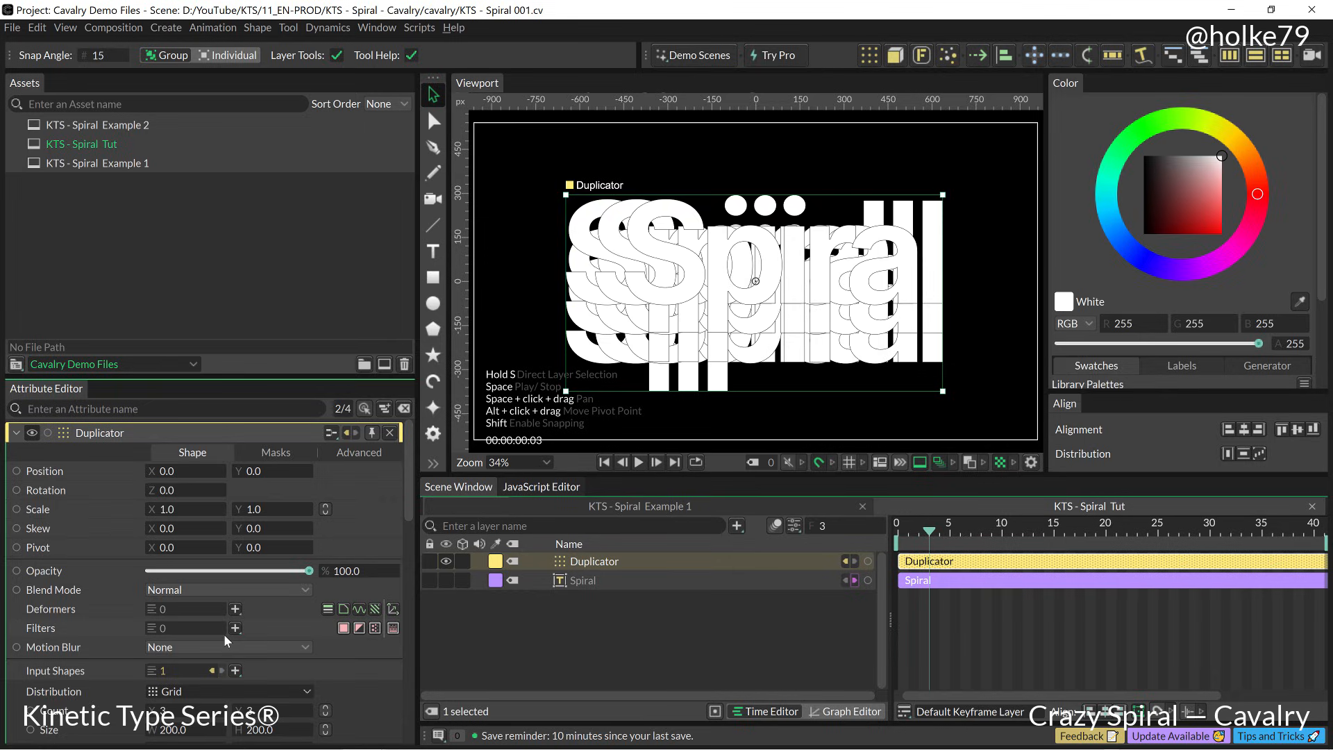
{"action": "scroll", "coordinate": [216, 667], "scroll_direction": "down", "scroll_amount": 2}
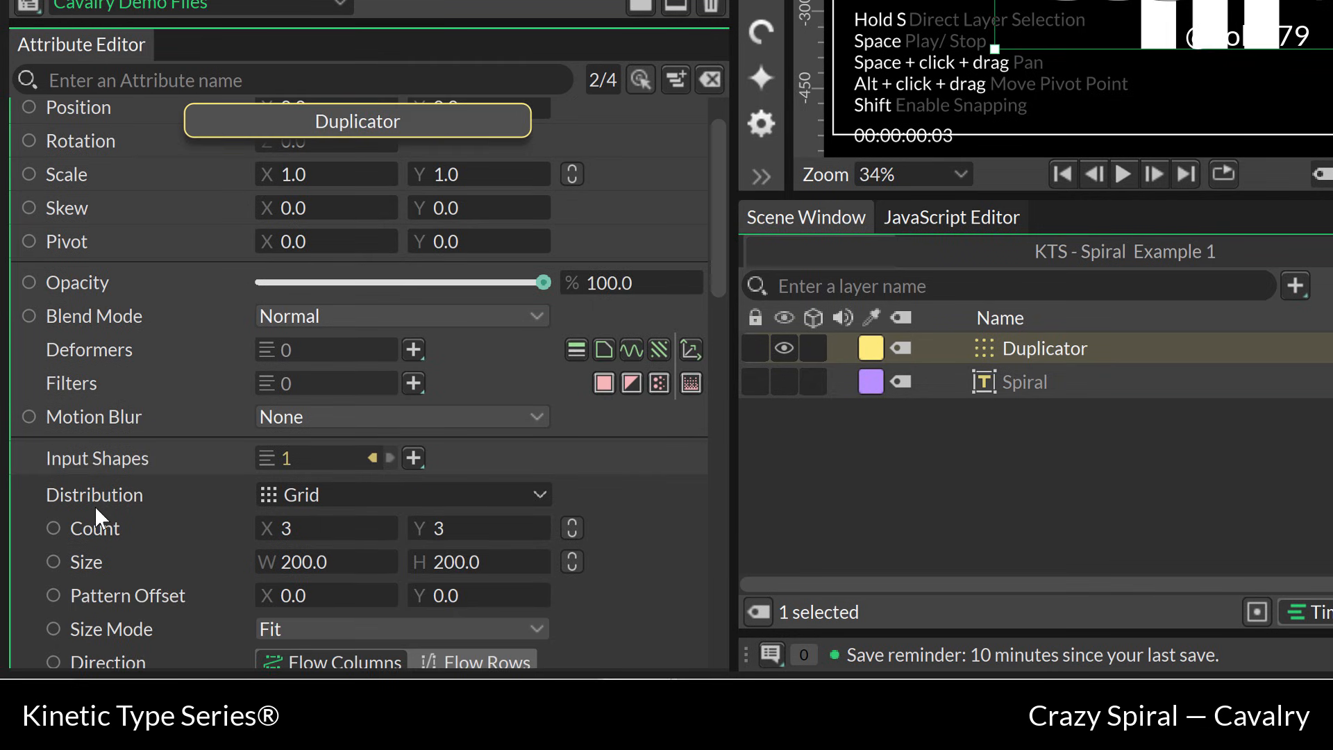
{"action": "left_click", "coordinate": [538, 494]}
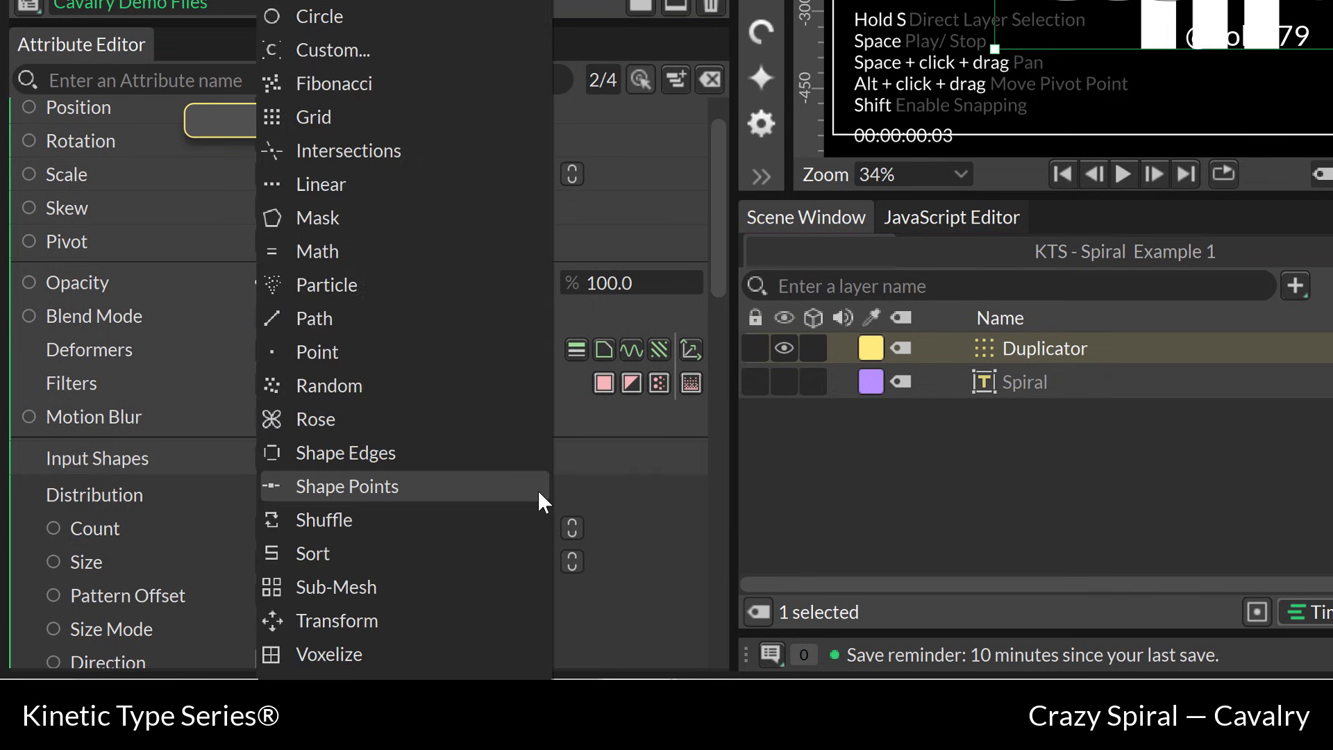
{"action": "left_click", "coordinate": [298, 351]}
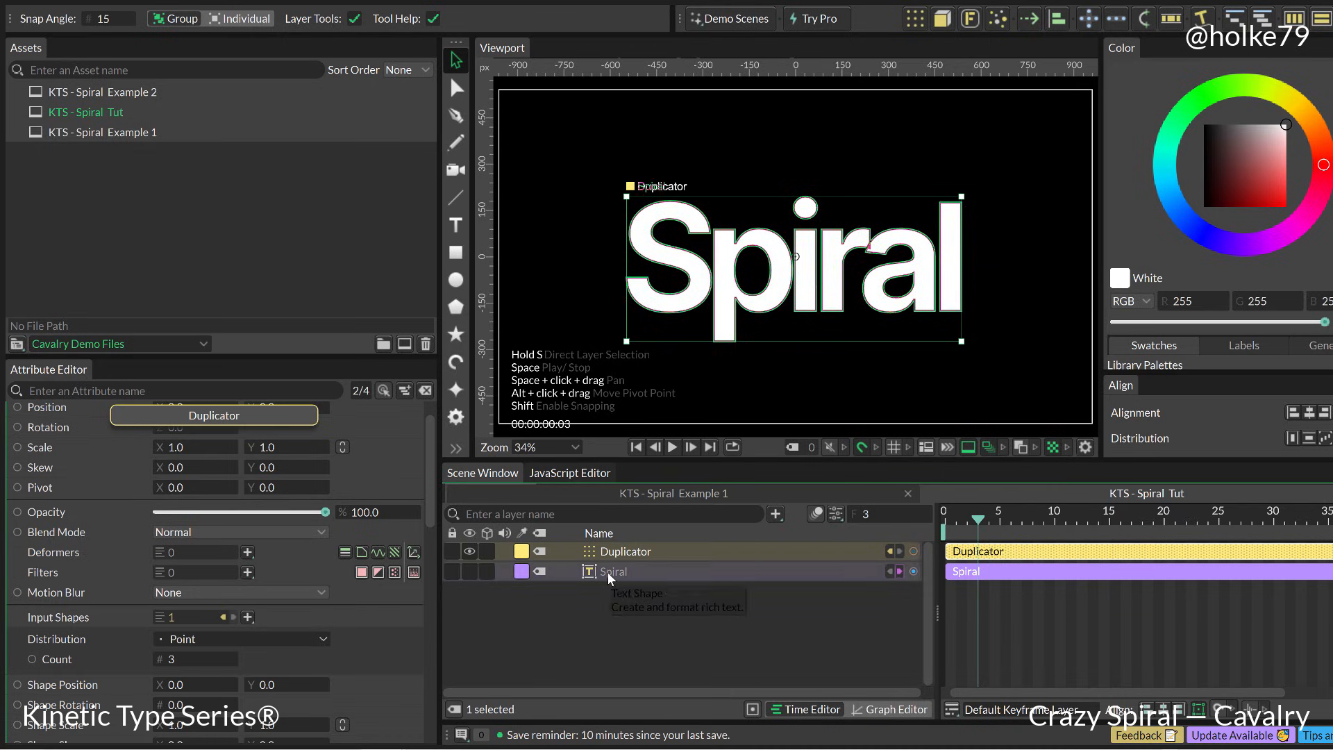
Compare the Duplicator's overall transform attributes with its Shape Rotation and Shape Scale attributes, and check the Spiral text layer's attributes.
{"action": "left_click", "coordinate": [610, 571]}
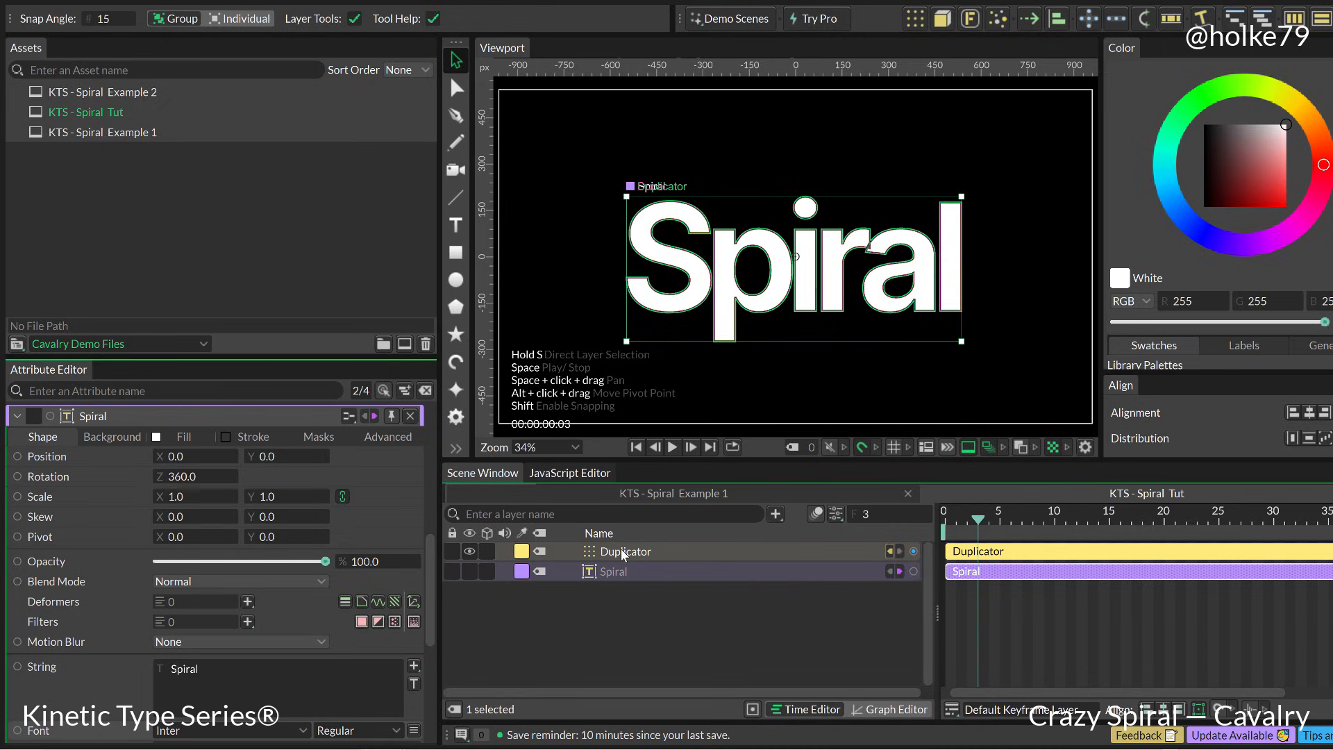
{"action": "left_click", "coordinate": [622, 552]}
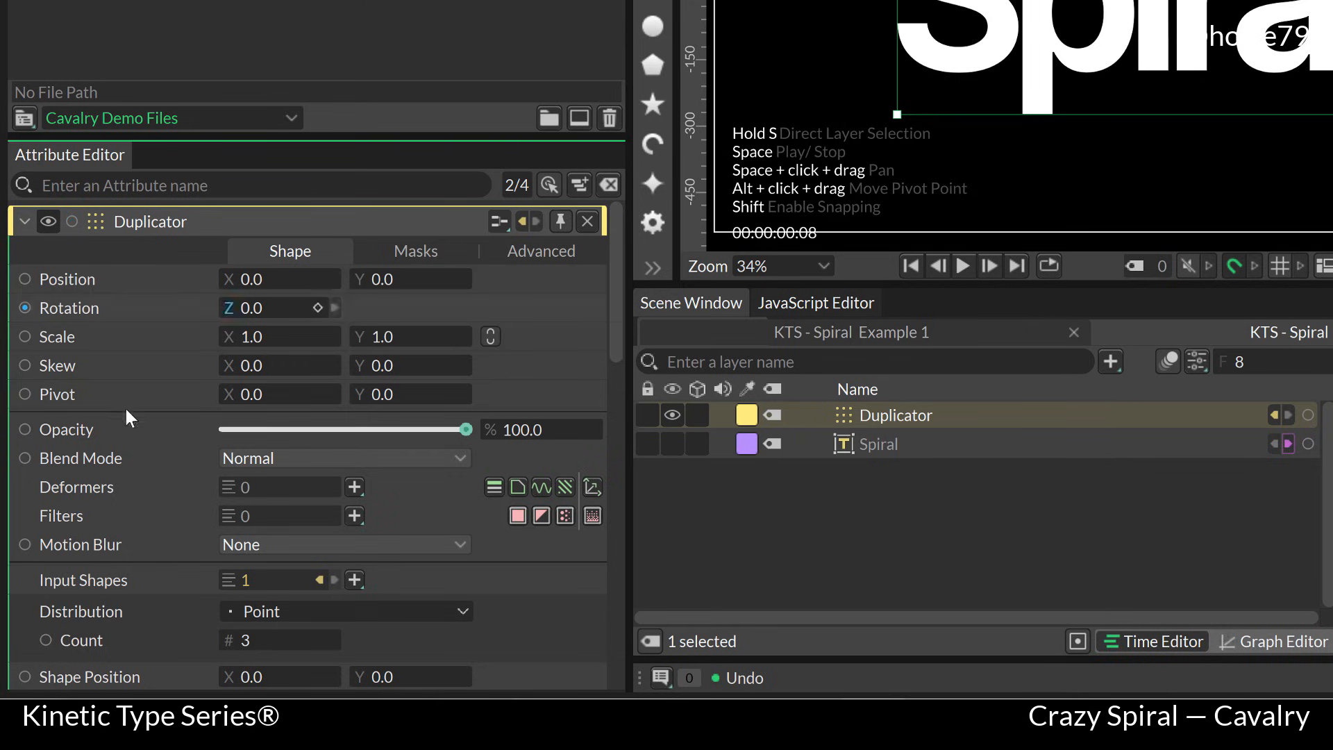
{"action": "scroll", "coordinate": [140, 438], "scroll_direction": "down", "scroll_amount": 3}
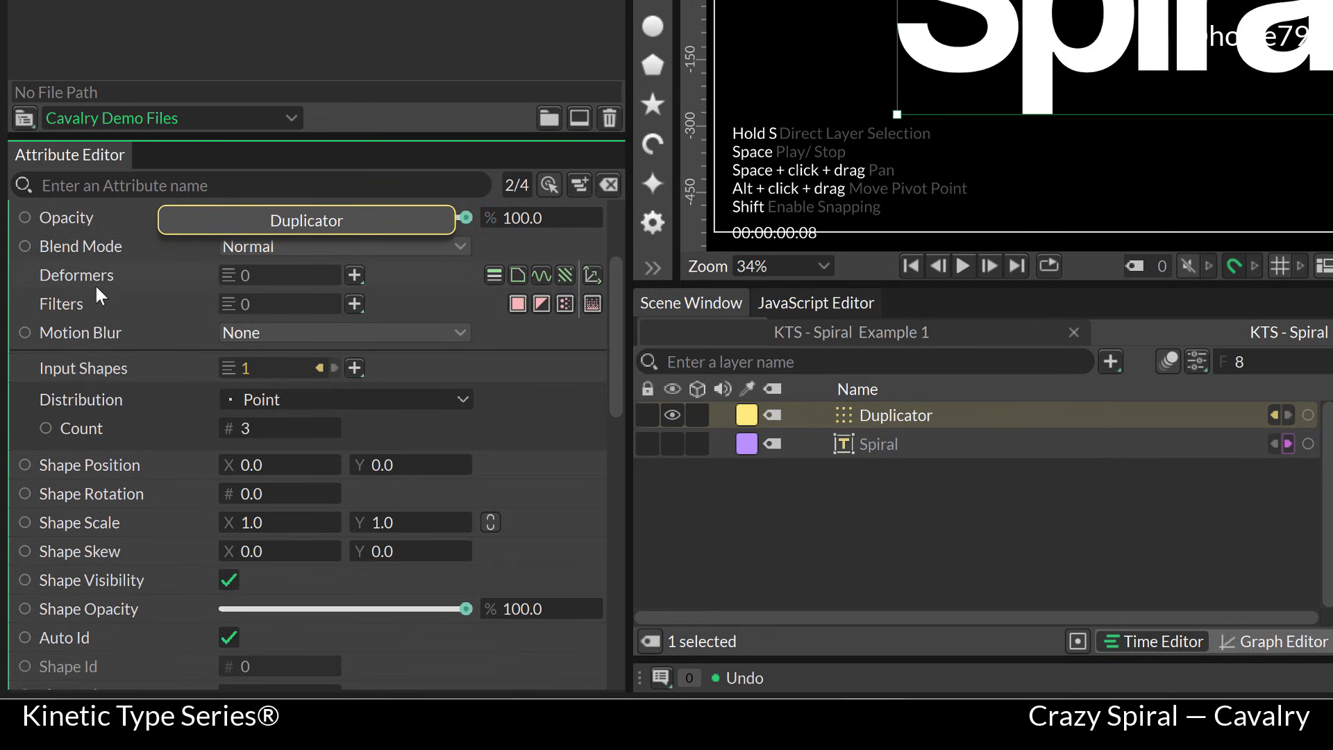
{"action": "left_click", "coordinate": [93, 524]}
{"action": "left_click", "coordinate": [75, 488]}
{"action": "scroll", "coordinate": [93, 509], "scroll_direction": "up", "scroll_amount": 3}
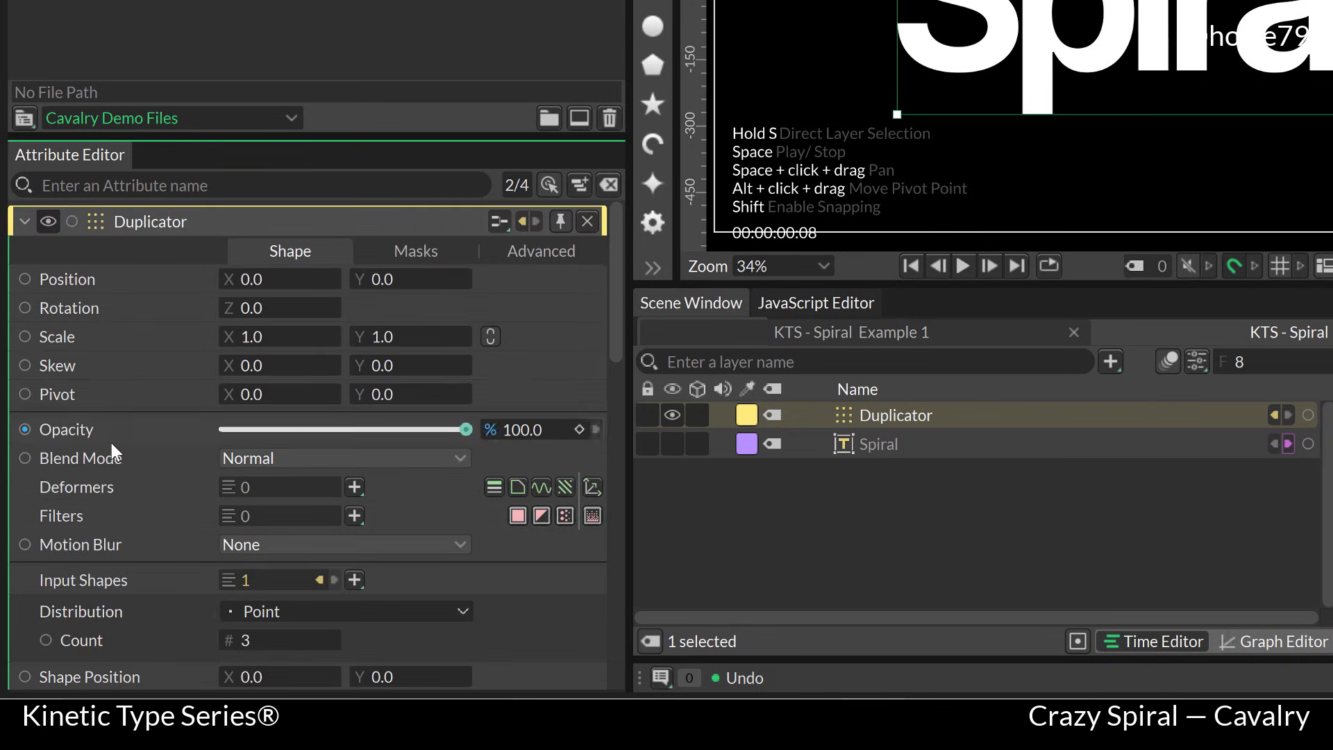
{"action": "scroll", "coordinate": [111, 443], "scroll_direction": "down", "scroll_amount": 4}
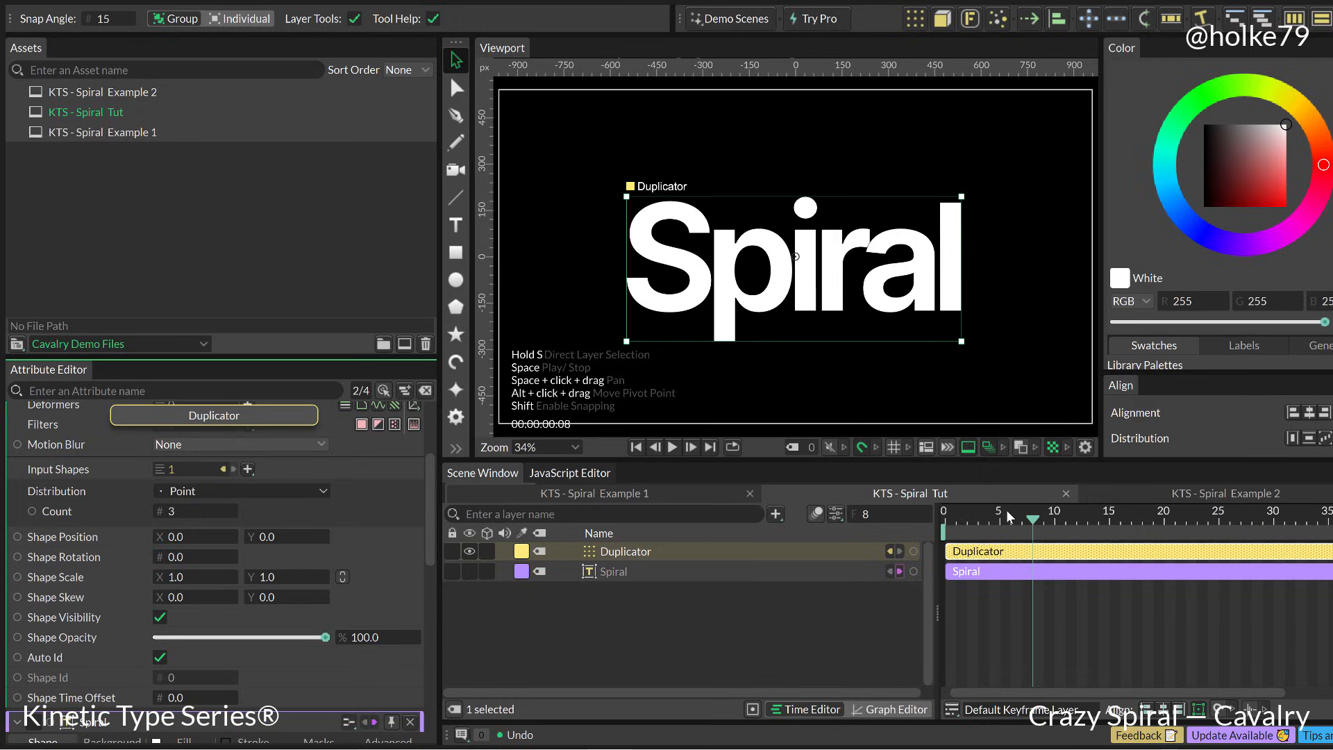
Link the Duplicator's Shape Scale X and Y, set them to 2, and keyframe them at frame 0.
{"action": "left_click_drag", "start_coordinate": [1014, 515], "coordinate": [942, 516]}
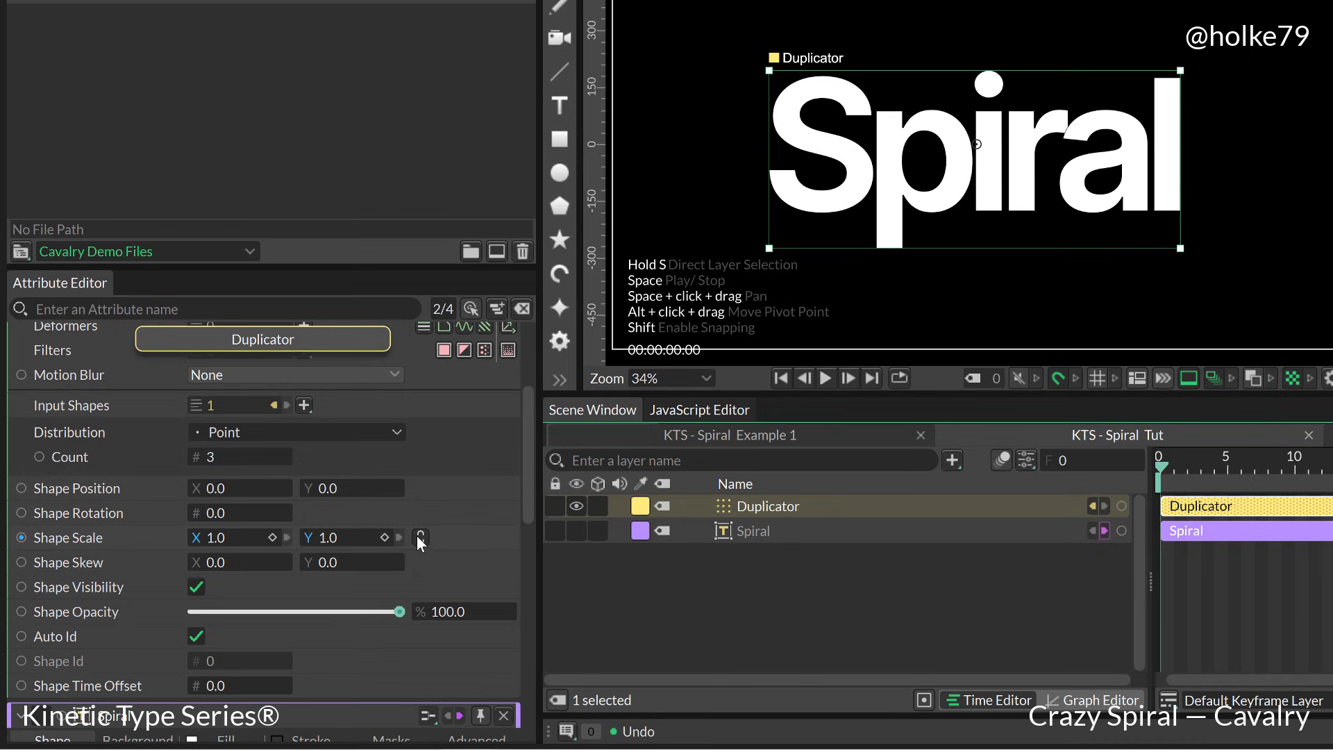
{"action": "left_click", "coordinate": [420, 537]}
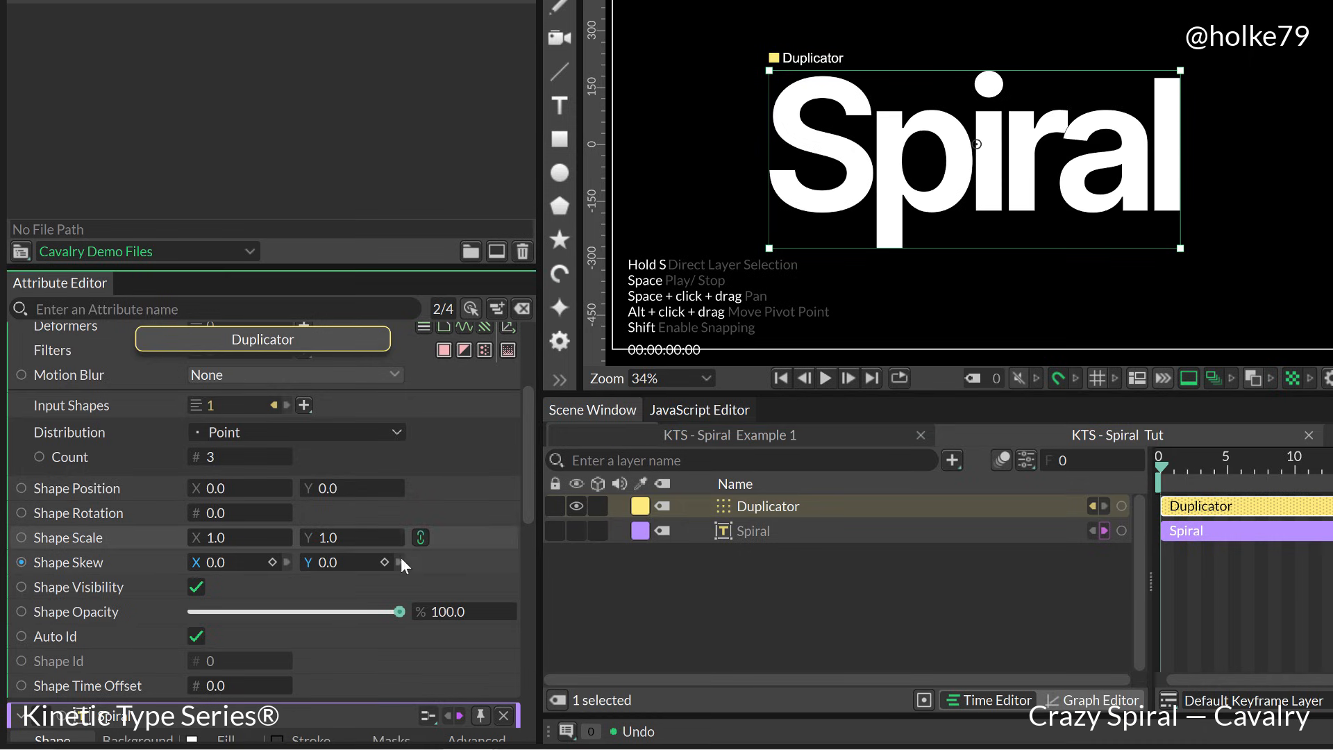
{"action": "left_click", "coordinate": [337, 537]}
{"action": "type", "text": "2"}
{"action": "left_click", "coordinate": [719, 590]}
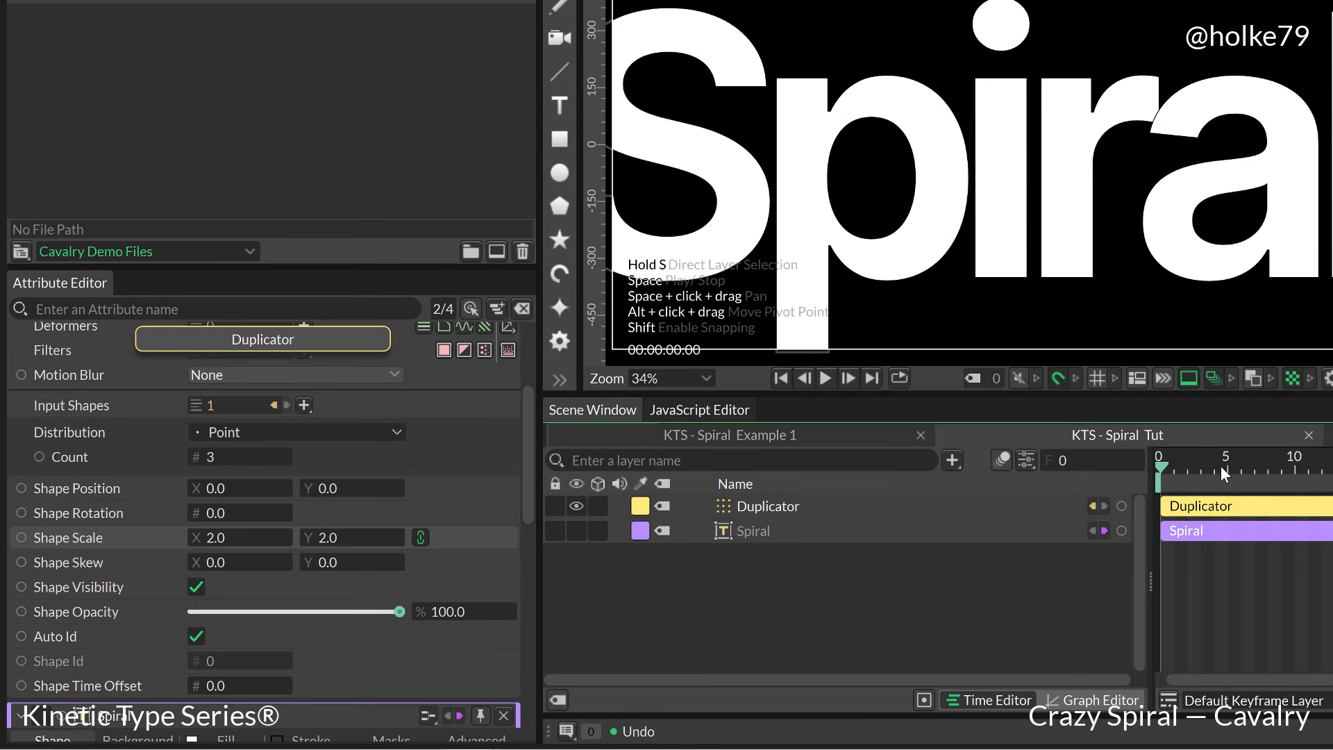
{"action": "left_click", "coordinate": [390, 538]}
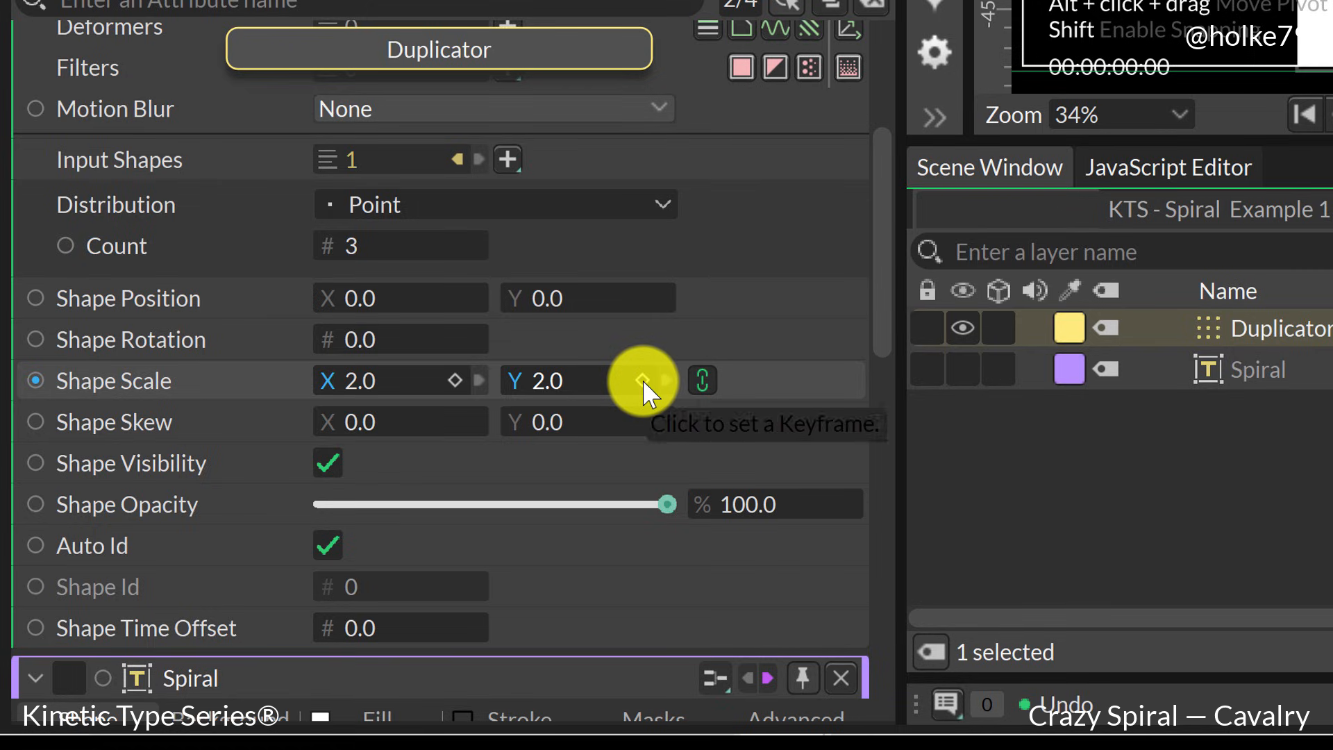
{"action": "left_click", "coordinate": [642, 380]}
Set the Duplicator's Shape Scale to 0.3 at frame 30 and scrub through the shrinking animation.
{"action": "left_click_drag", "start_coordinate": [1039, 530], "coordinate": [1275, 536]}
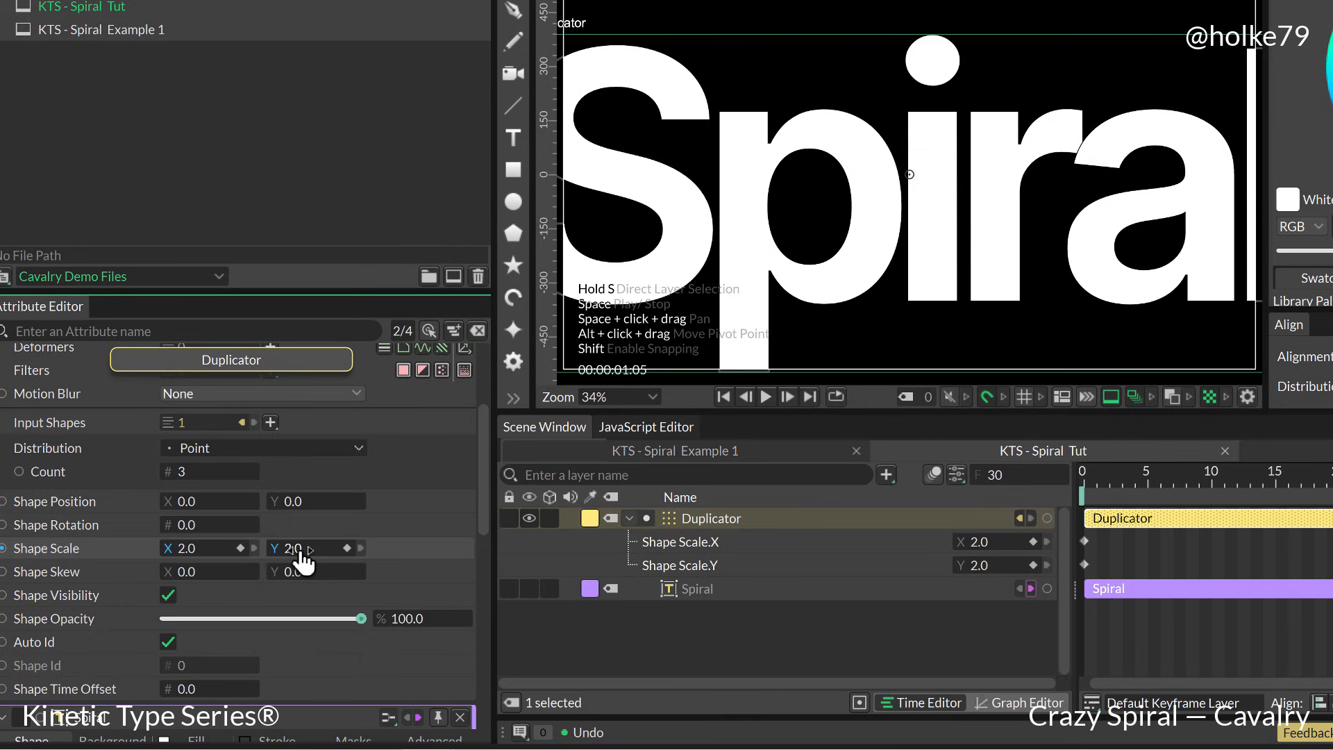
{"action": "left_click_drag", "start_coordinate": [302, 549], "coordinate": [264, 549]}
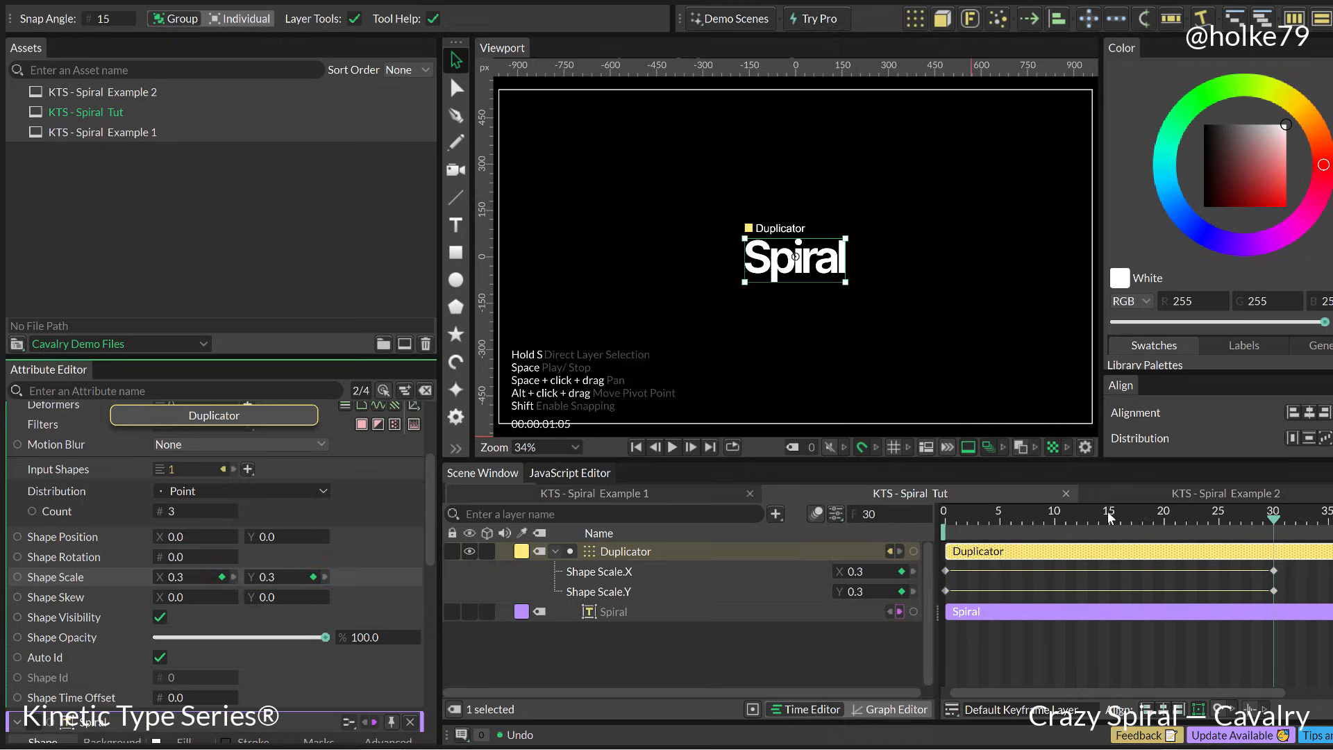
{"action": "left_click_drag", "start_coordinate": [1109, 517], "coordinate": [1272, 520]}
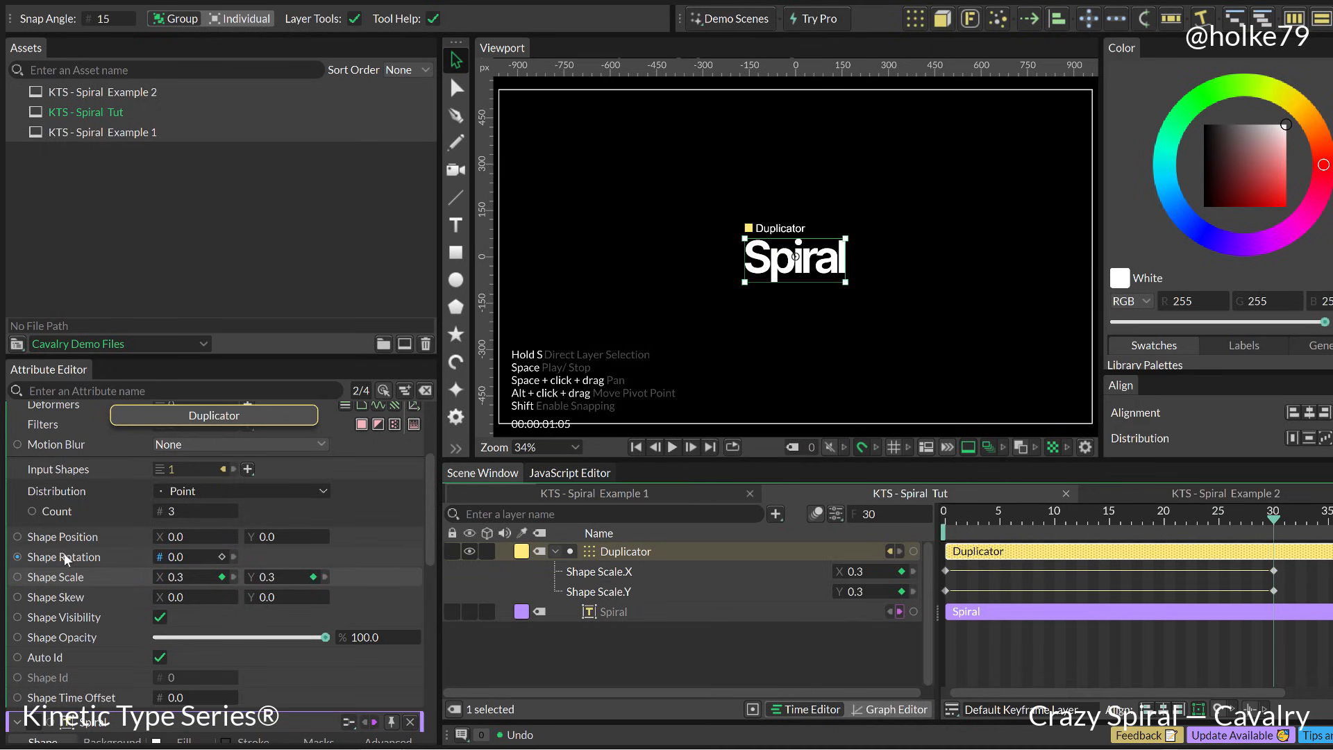
Keyframe the Duplicator's Shape Rotation at 0 on frame 30 and at 180 on frame 0.
{"action": "left_click", "coordinate": [222, 557]}
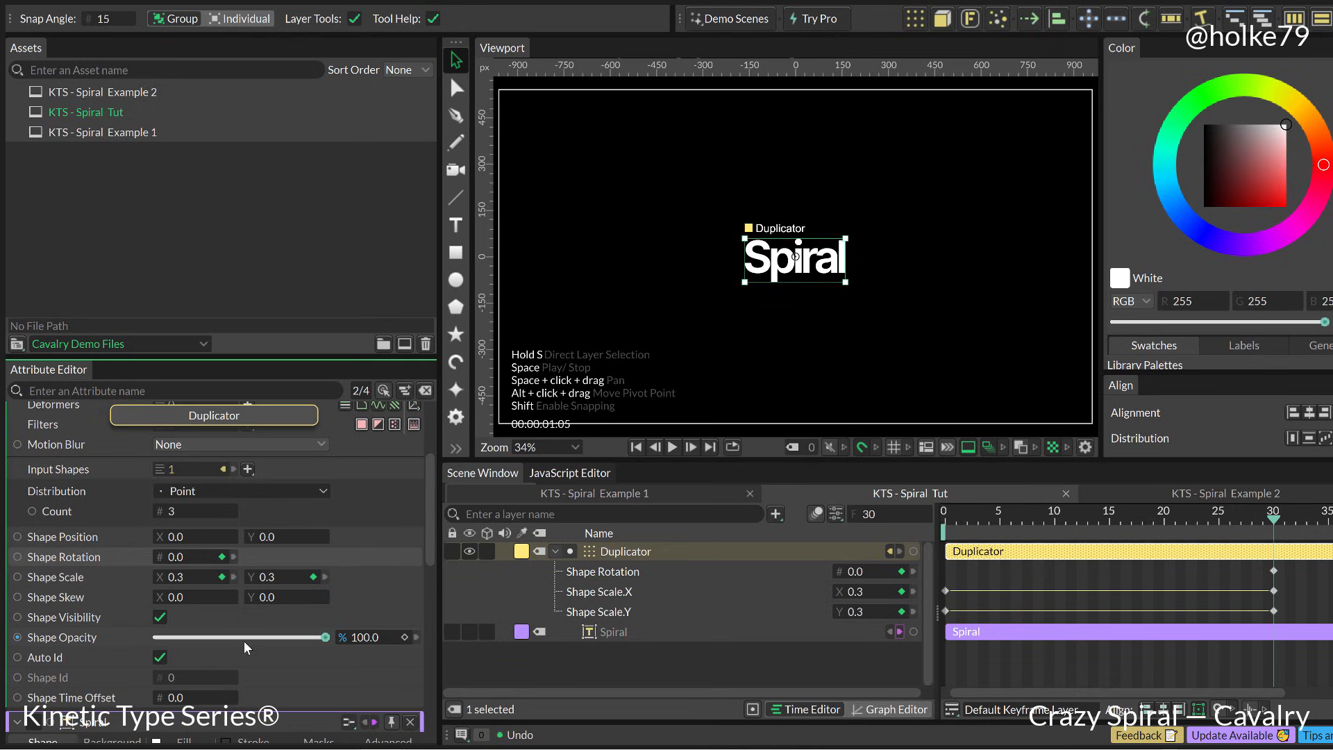
{"action": "left_click_drag", "start_coordinate": [1172, 520], "coordinate": [943, 521]}
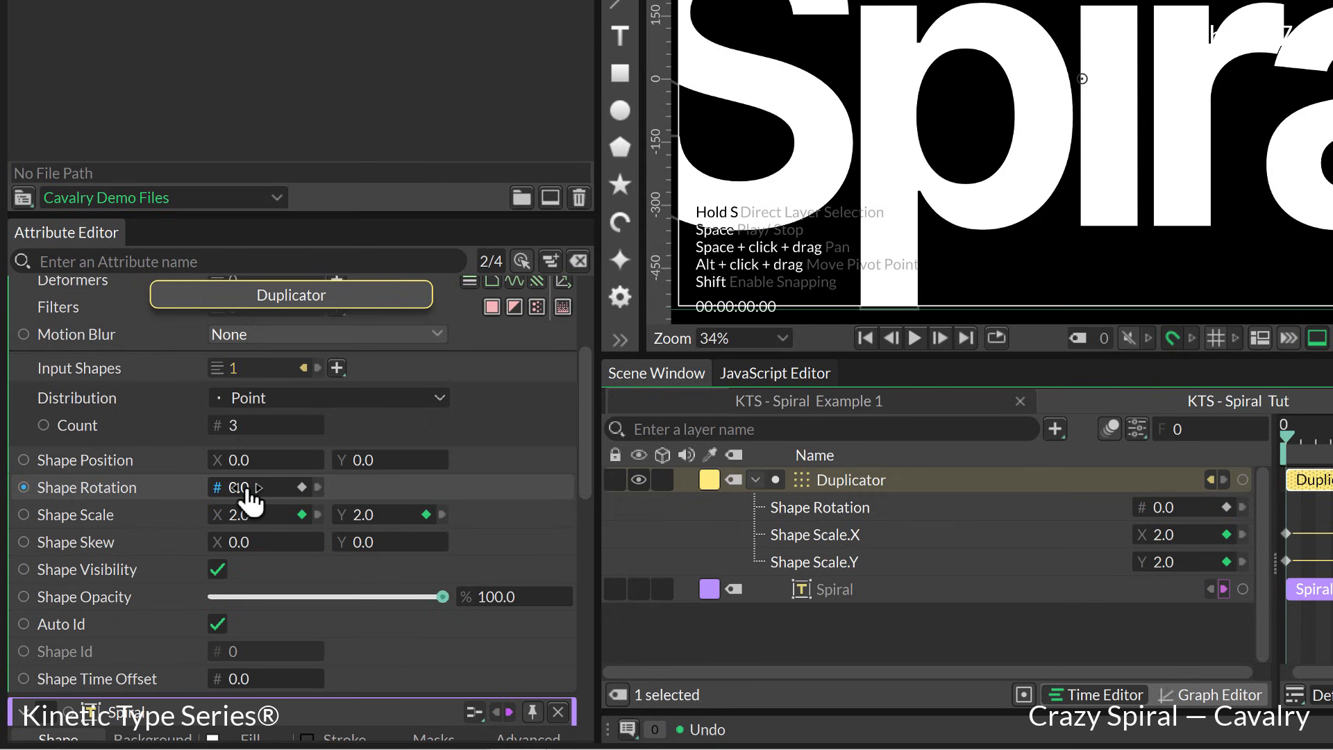
{"action": "left_click", "coordinate": [245, 486]}
{"action": "type", "text": "12"}
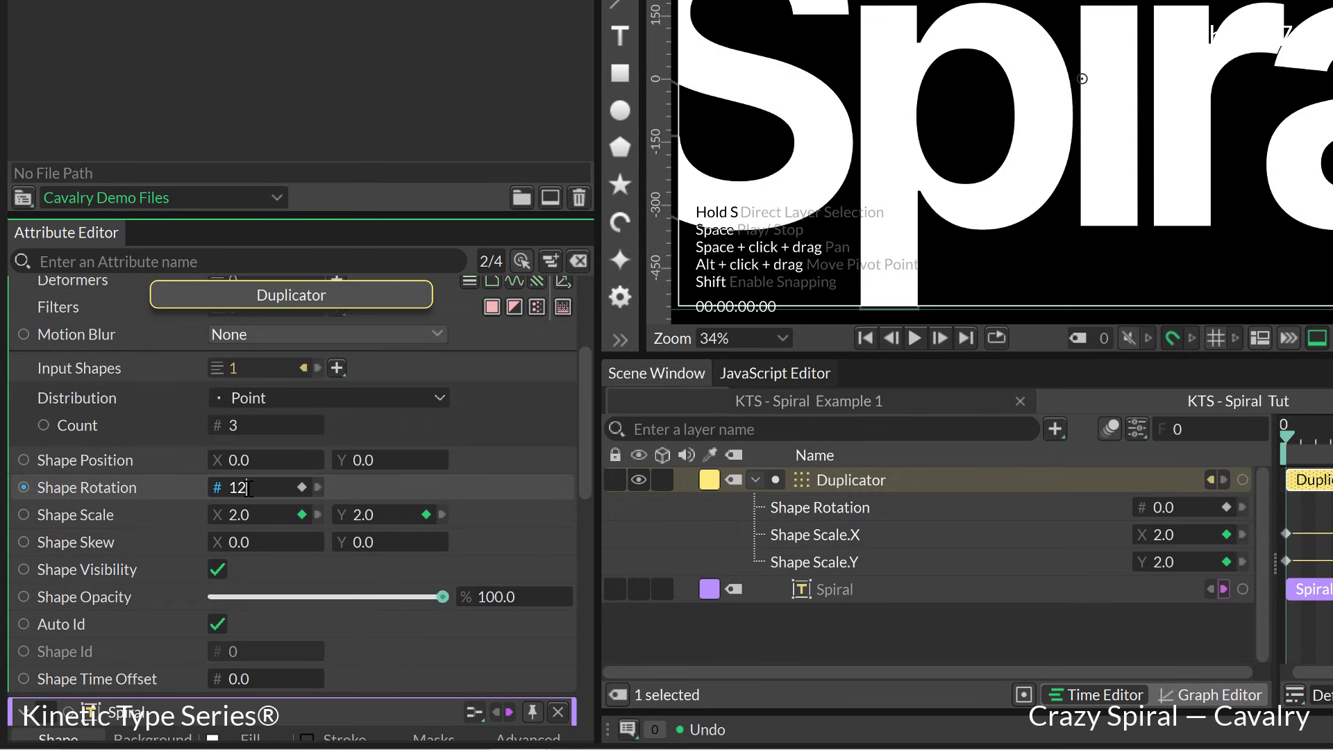
{"action": "type", "text": "80"}
{"action": "key", "text": "Return"}
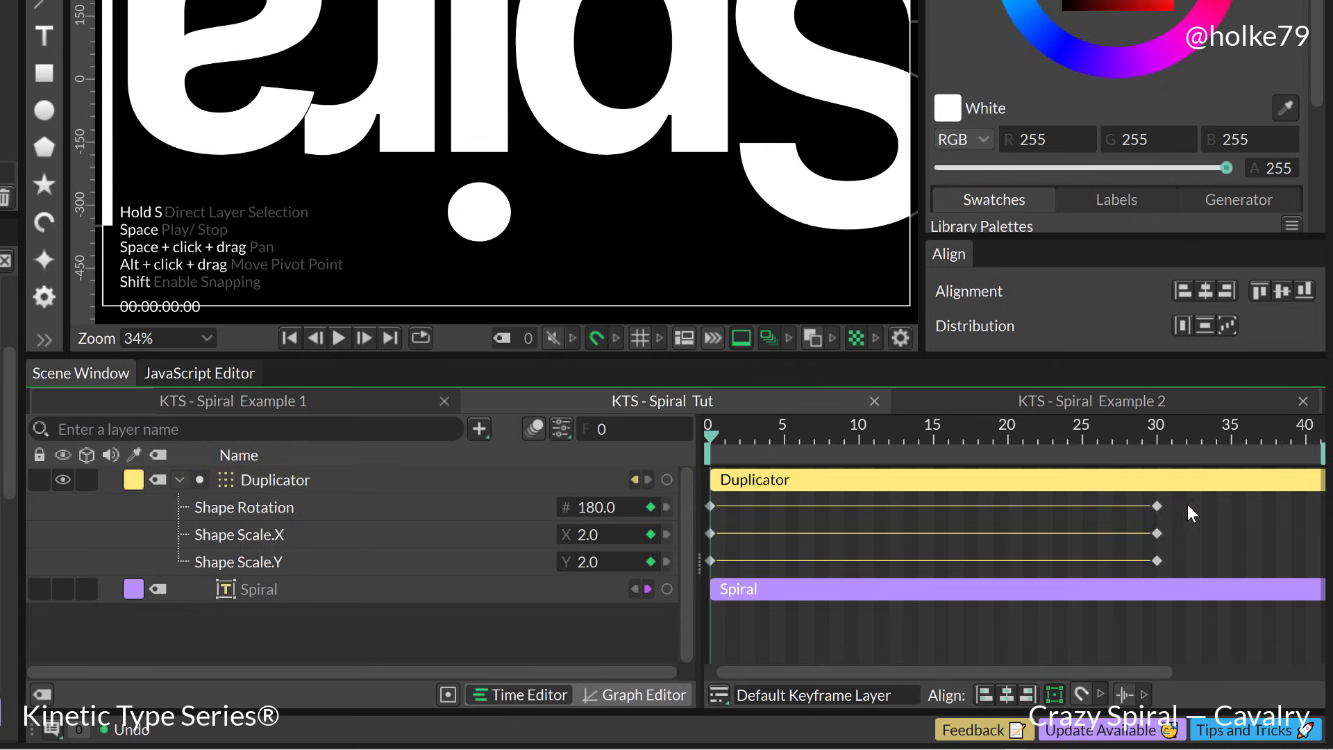
Apply Very Slow In, Very Slow Out Magic Easing to all Shape Rotation and Shape Scale keyframes and play back the animation.
{"action": "left_click_drag", "start_coordinate": [1187, 504], "coordinate": [725, 598]}
{"action": "right_click", "coordinate": [784, 561]}
{"action": "mouse_move", "coordinate": [919, 268]}
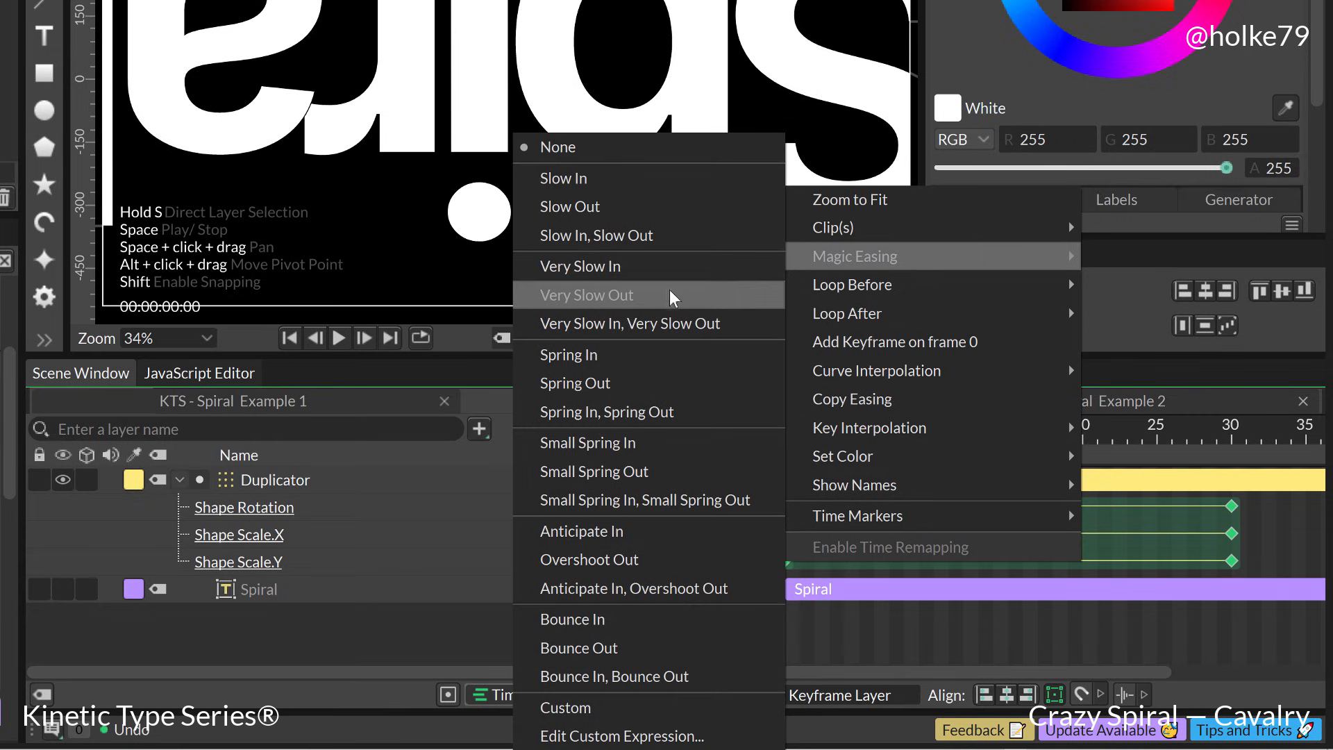
{"action": "left_click", "coordinate": [662, 327]}
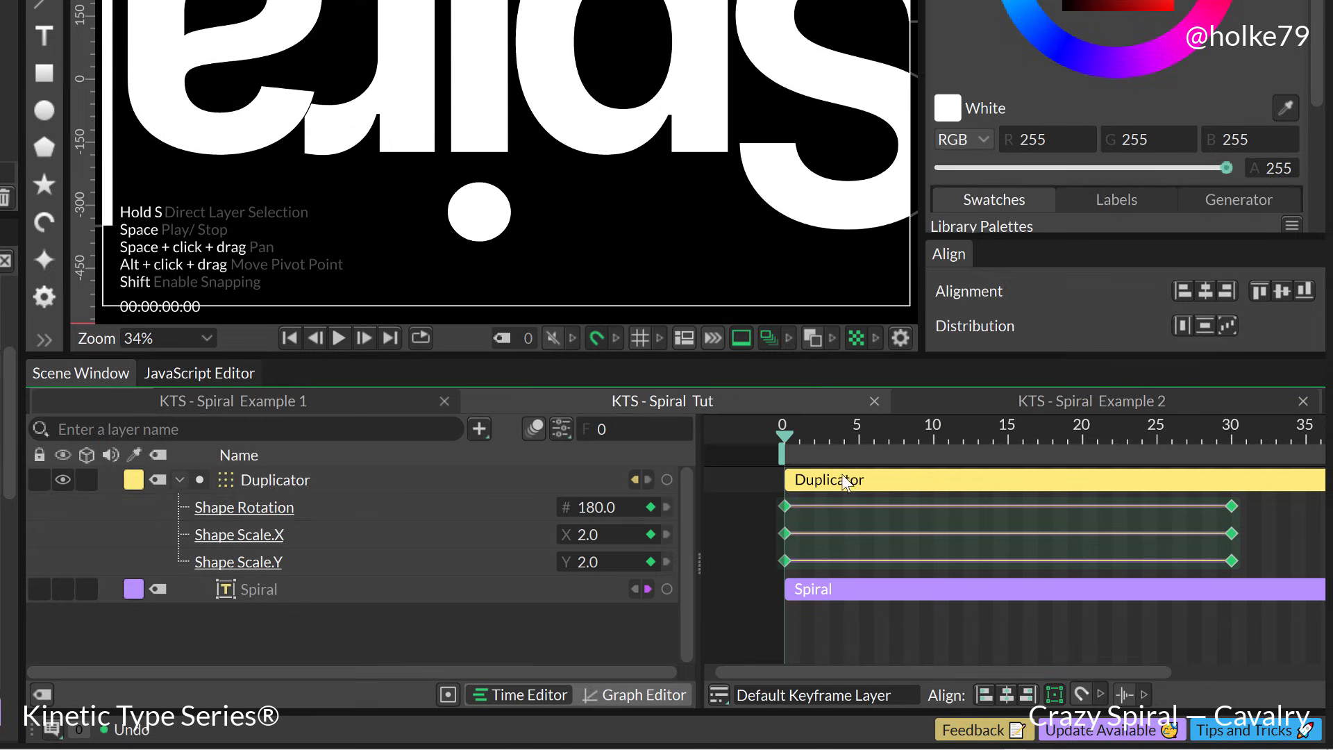
{"action": "right_click", "coordinate": [852, 486]}
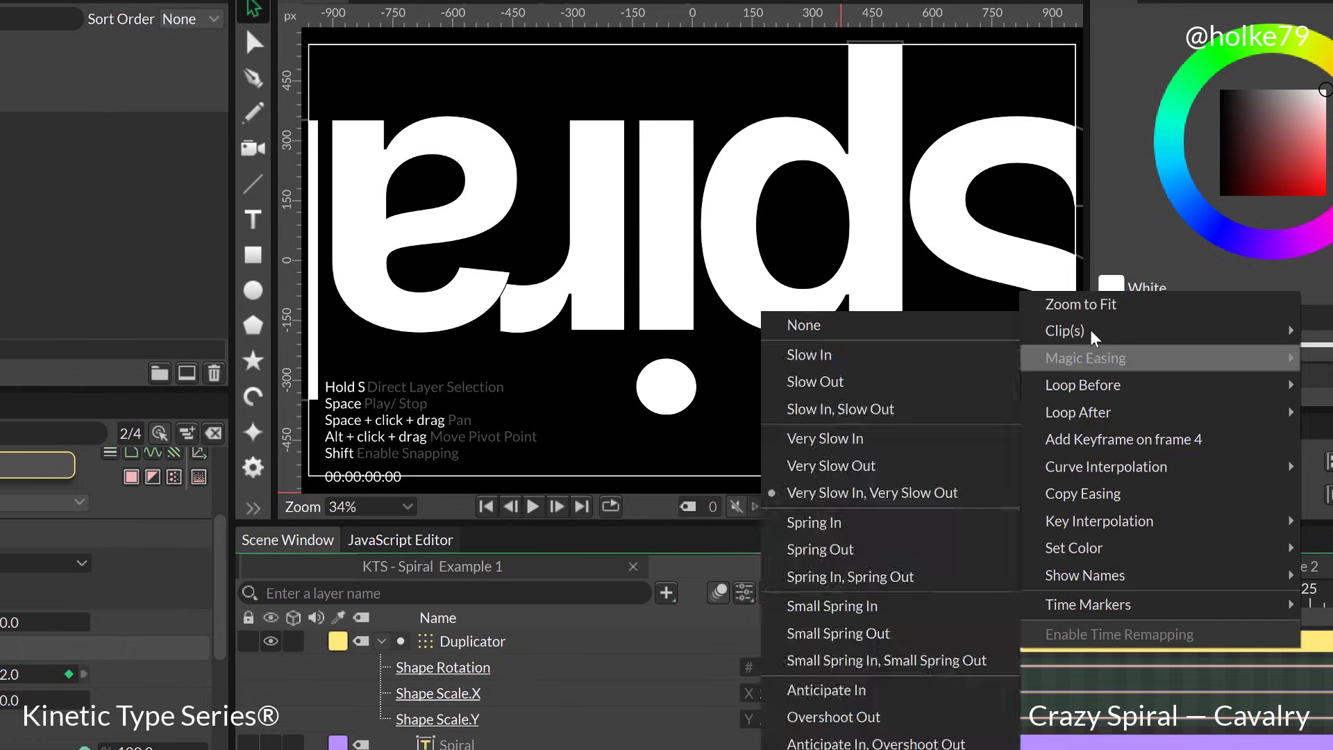
{"action": "left_click", "coordinate": [927, 136]}
{"action": "key", "text": "space"}
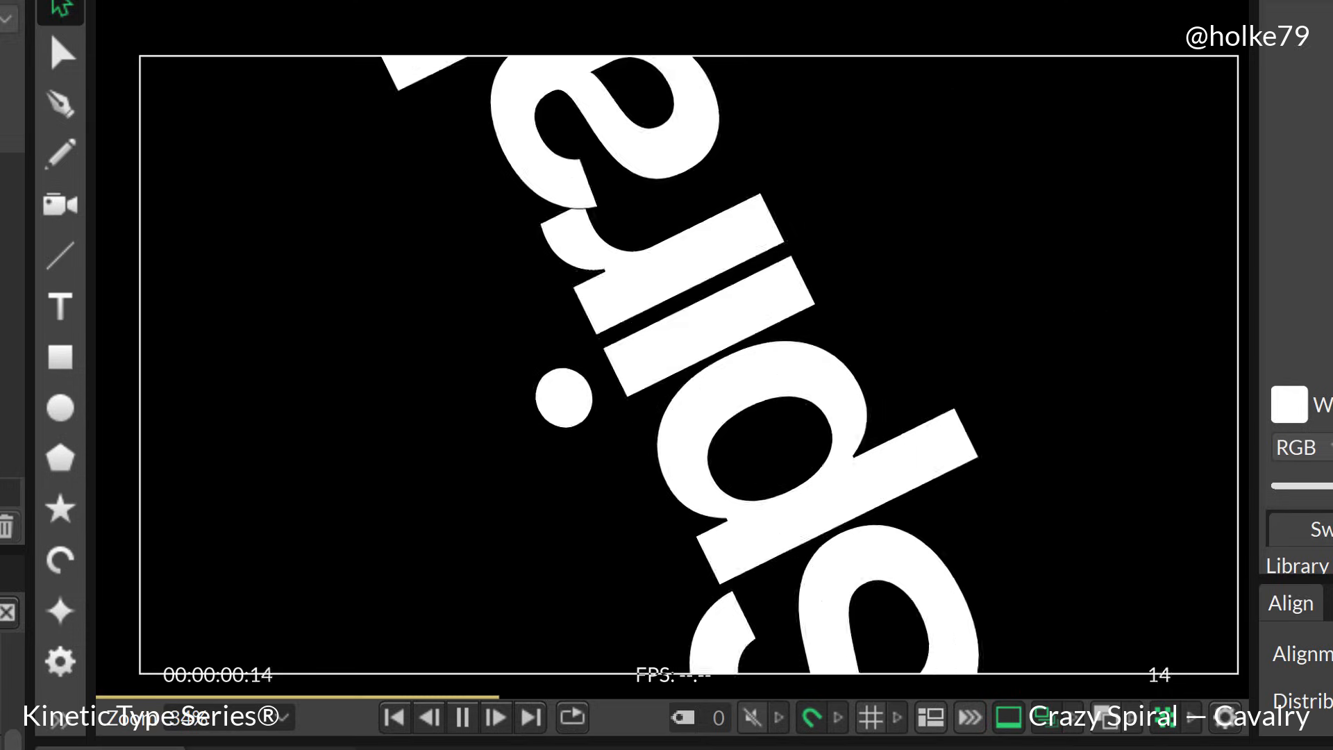
{"action": "key", "text": "space"}
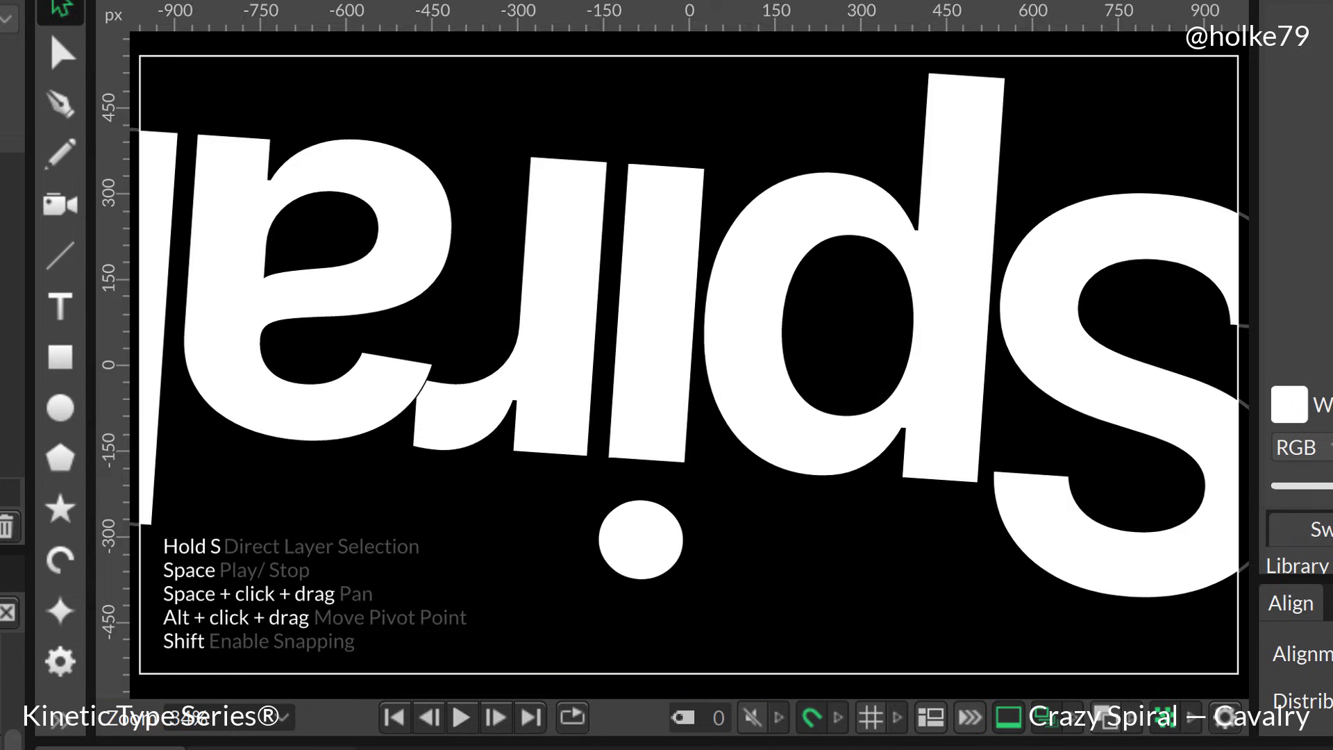
{"action": "key", "text": "space"}
{"action": "key", "text": "space"}
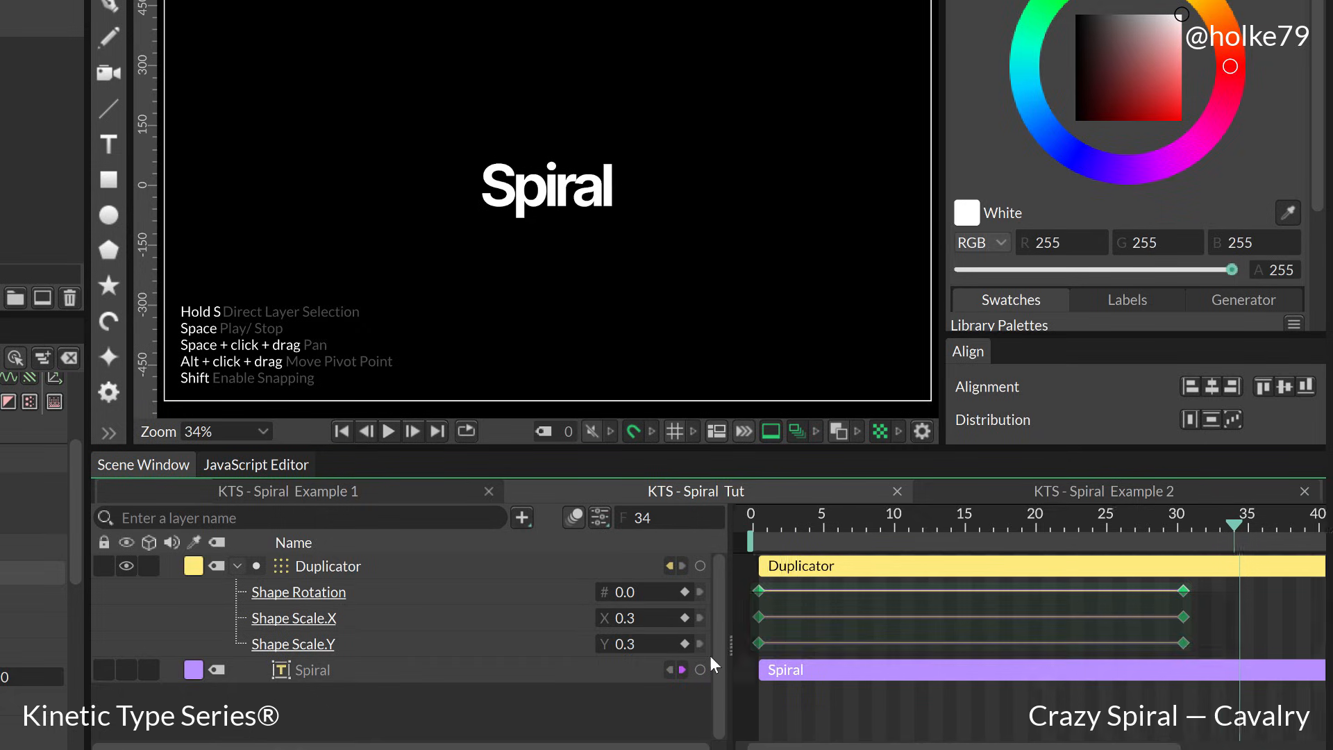
Extend the Shape Rotation and Shape Scale animation by moving the end keyframes to frame 35.
{"action": "left_click_drag", "start_coordinate": [760, 579], "coordinate": [1271, 612]}
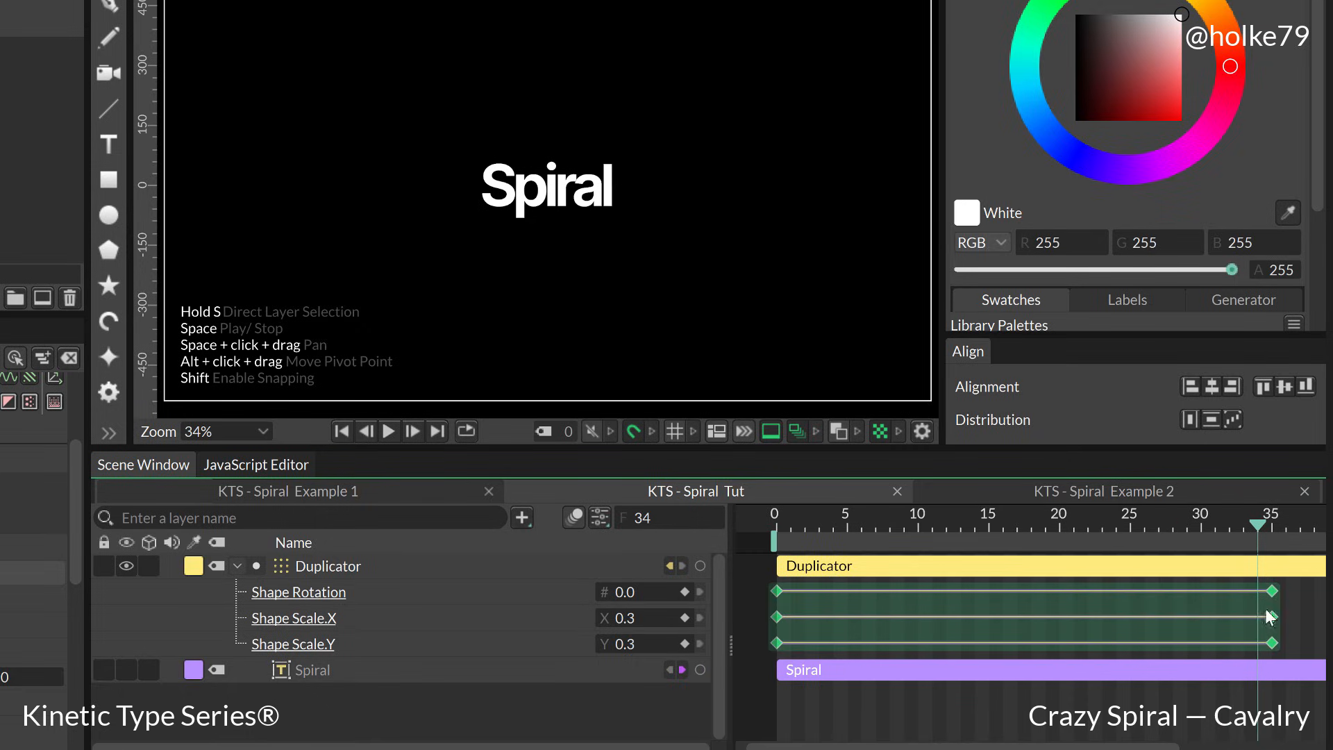
{"action": "left_click", "coordinate": [1064, 591]}
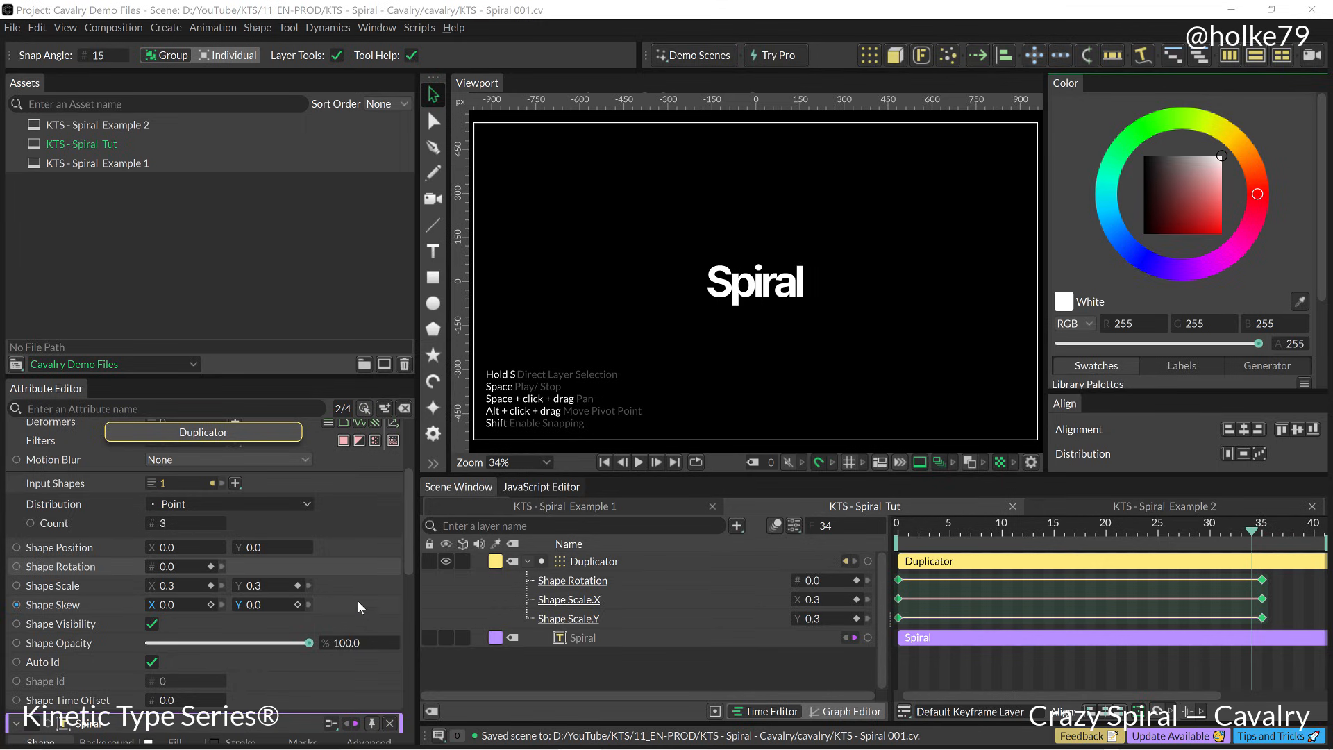
Add a Stagger behaviour to the Duplicator's Shape Time Offset.
{"action": "scroll", "coordinate": [410, 541], "scroll_direction": "down", "scroll_amount": 3}
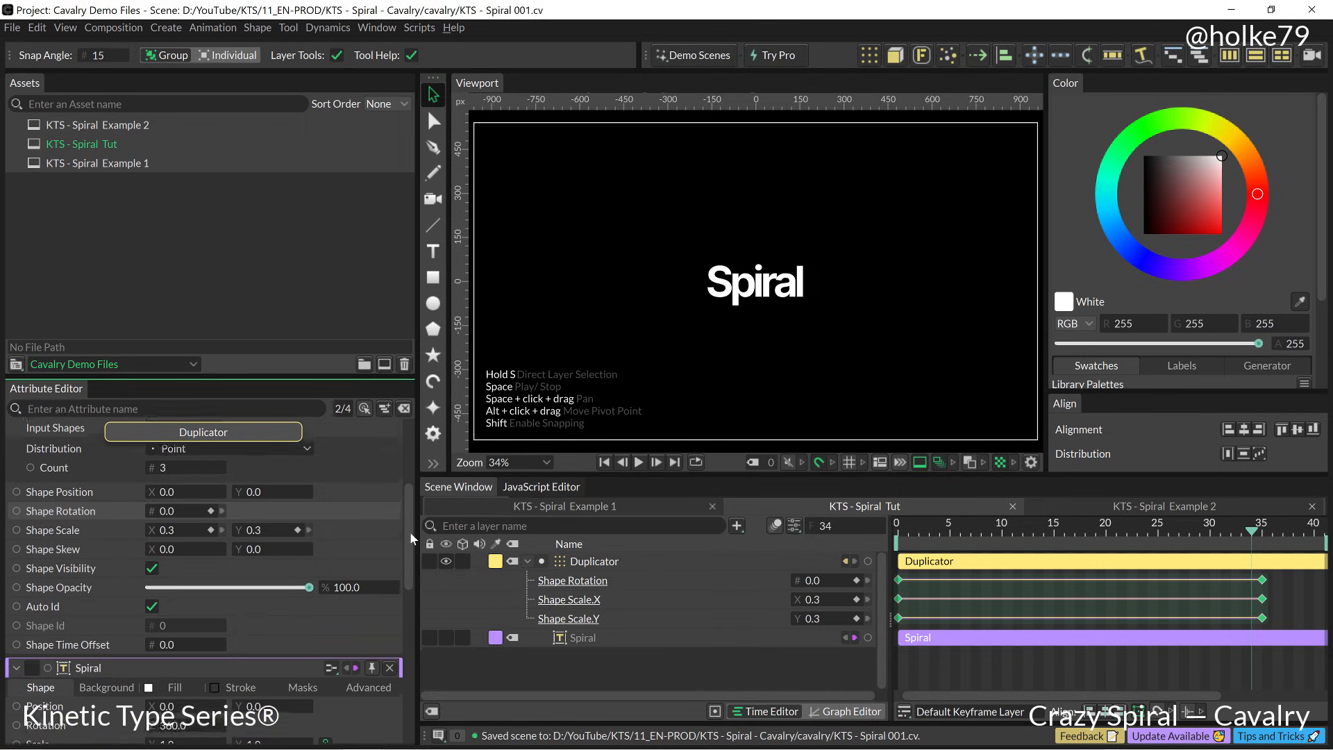
{"action": "left_click", "coordinate": [587, 566]}
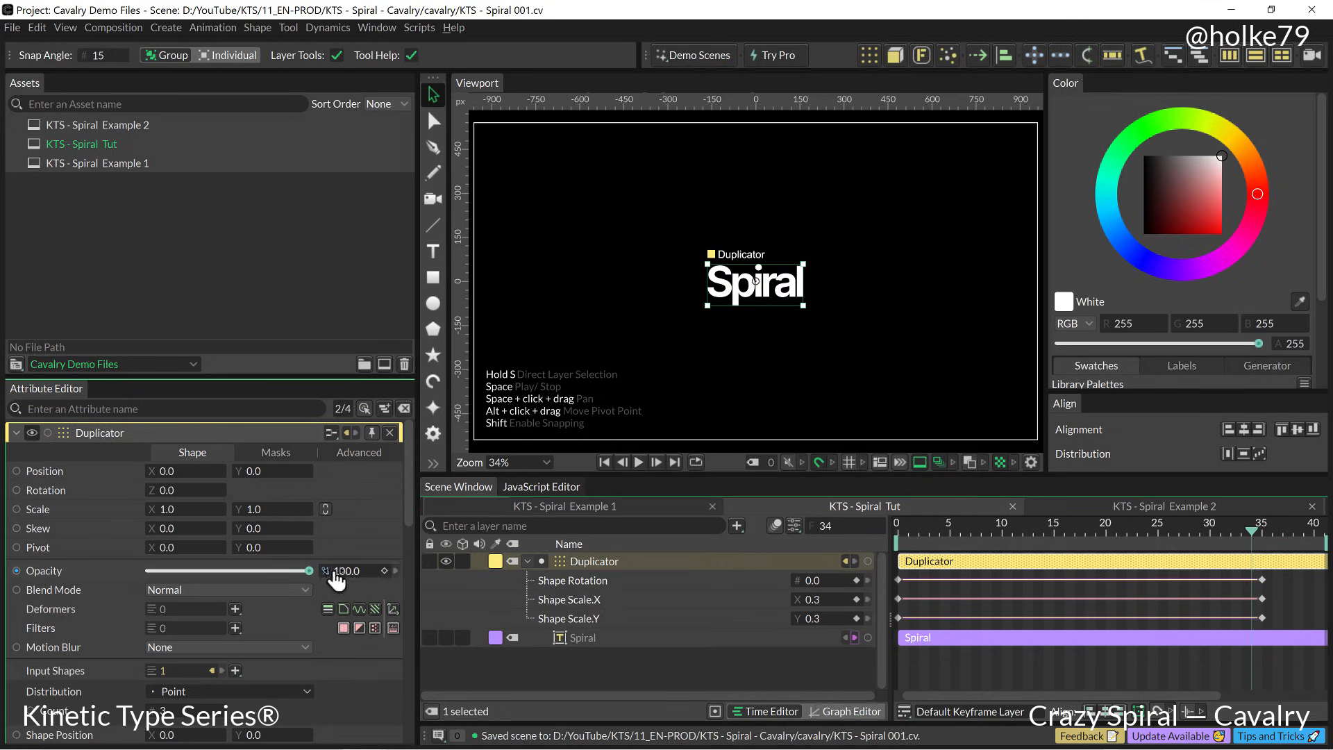
{"action": "scroll", "coordinate": [225, 585], "scroll_direction": "down", "scroll_amount": 5}
{"action": "scroll", "coordinate": [225, 585], "scroll_direction": "down", "scroll_amount": 2}
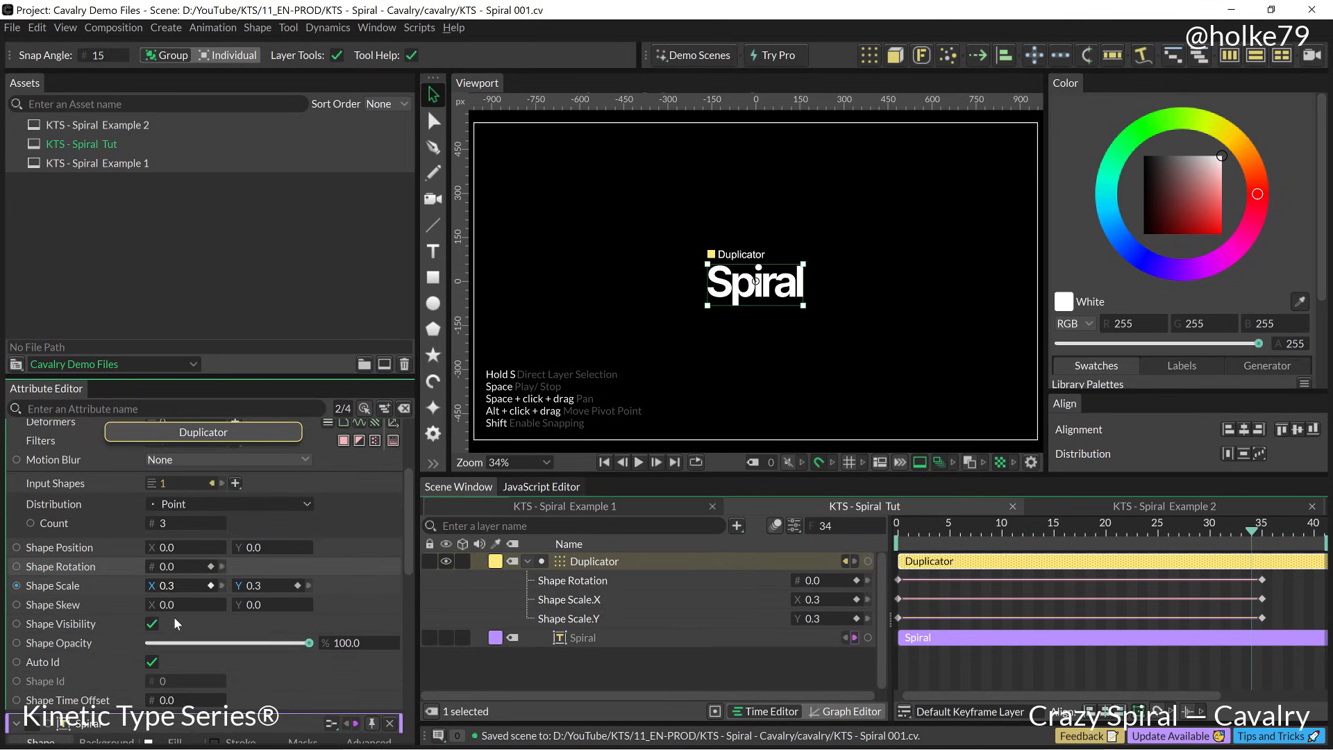
{"action": "scroll", "coordinate": [104, 667], "scroll_direction": "down", "scroll_amount": 4}
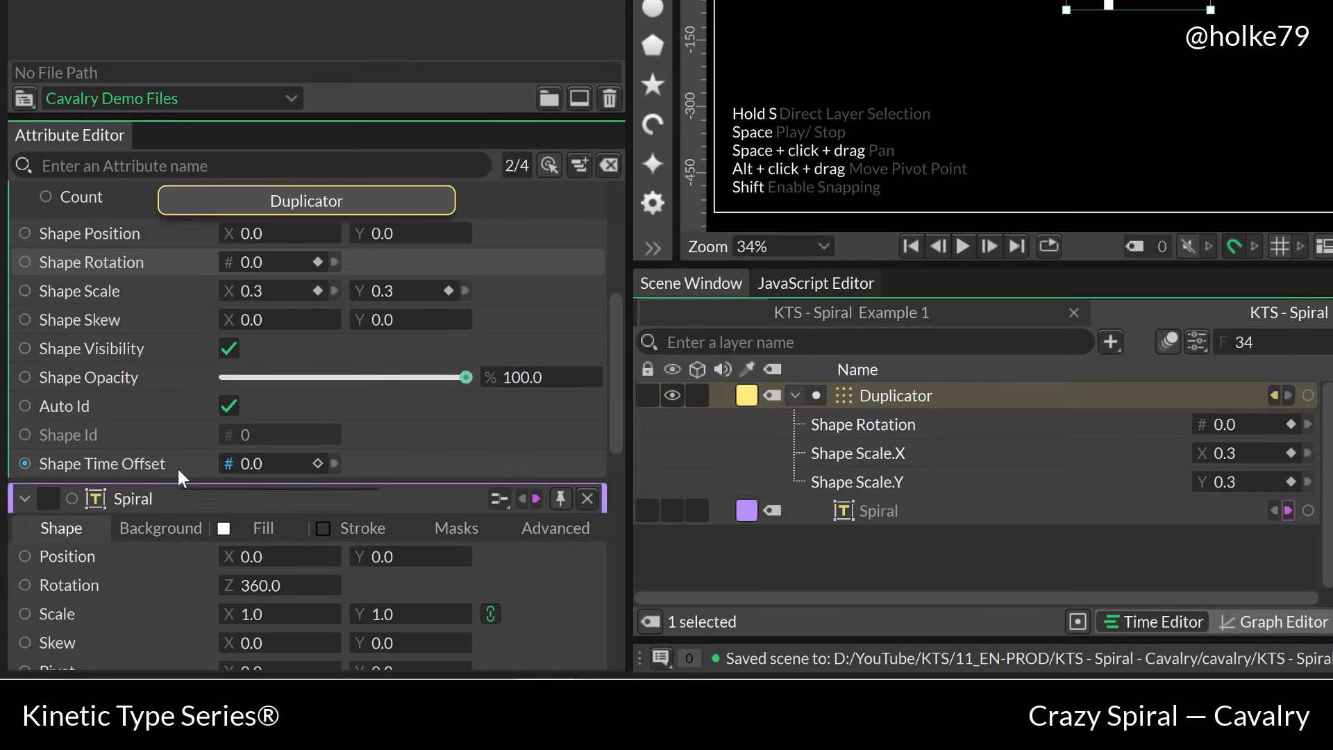
{"action": "right_click", "coordinate": [147, 463]}
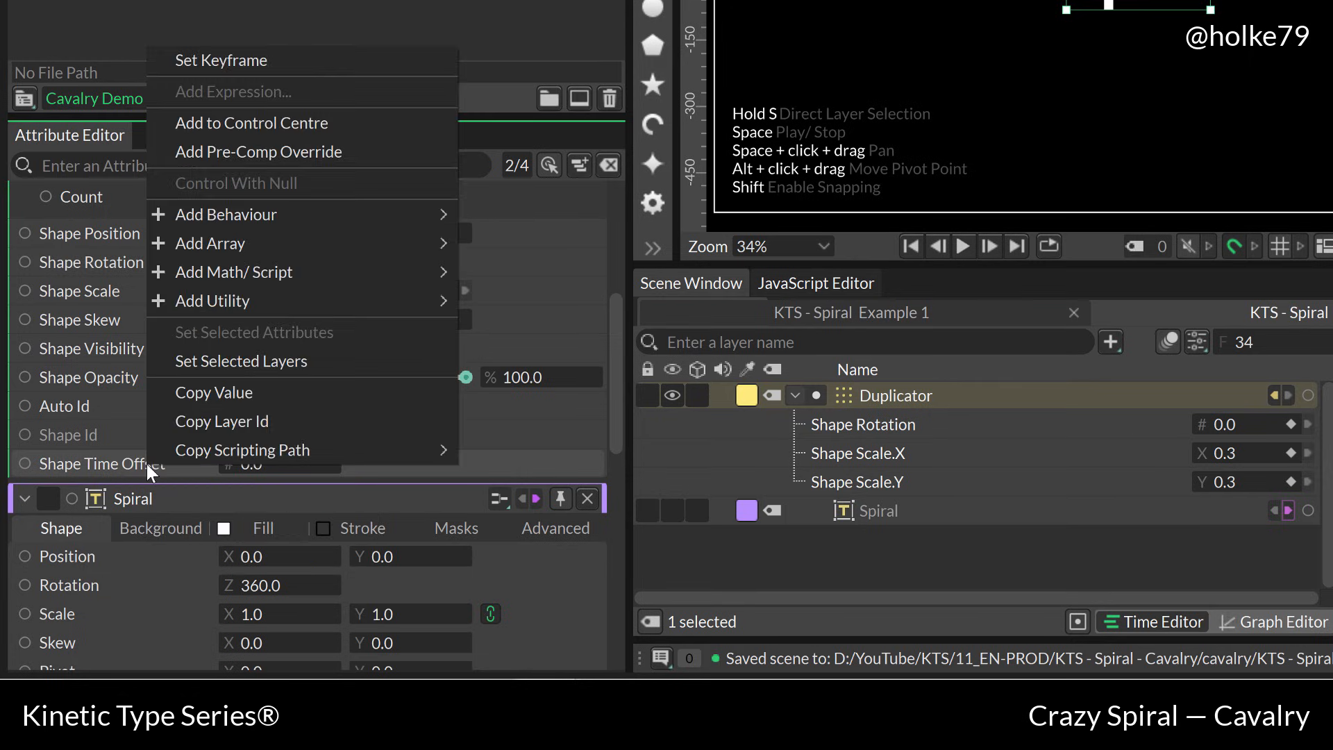
{"action": "mouse_move", "coordinate": [293, 217]}
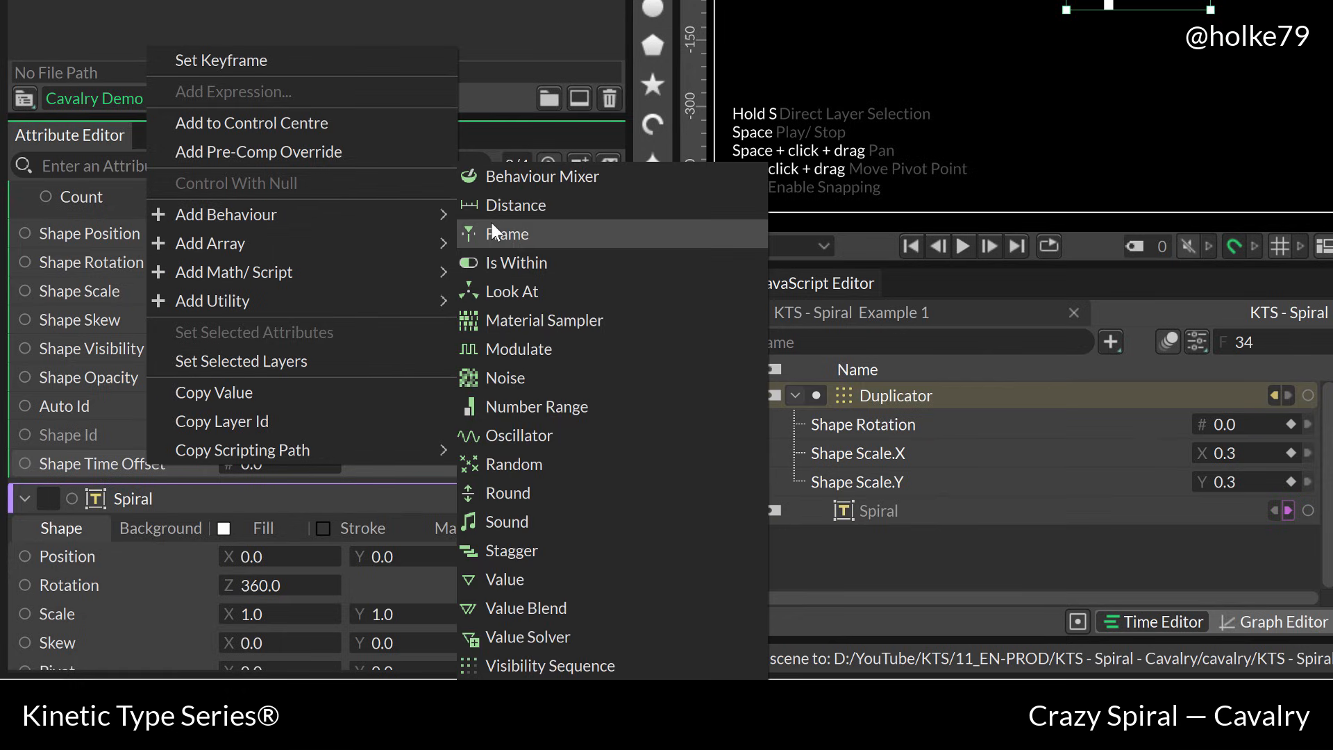
{"action": "left_click", "coordinate": [519, 550]}
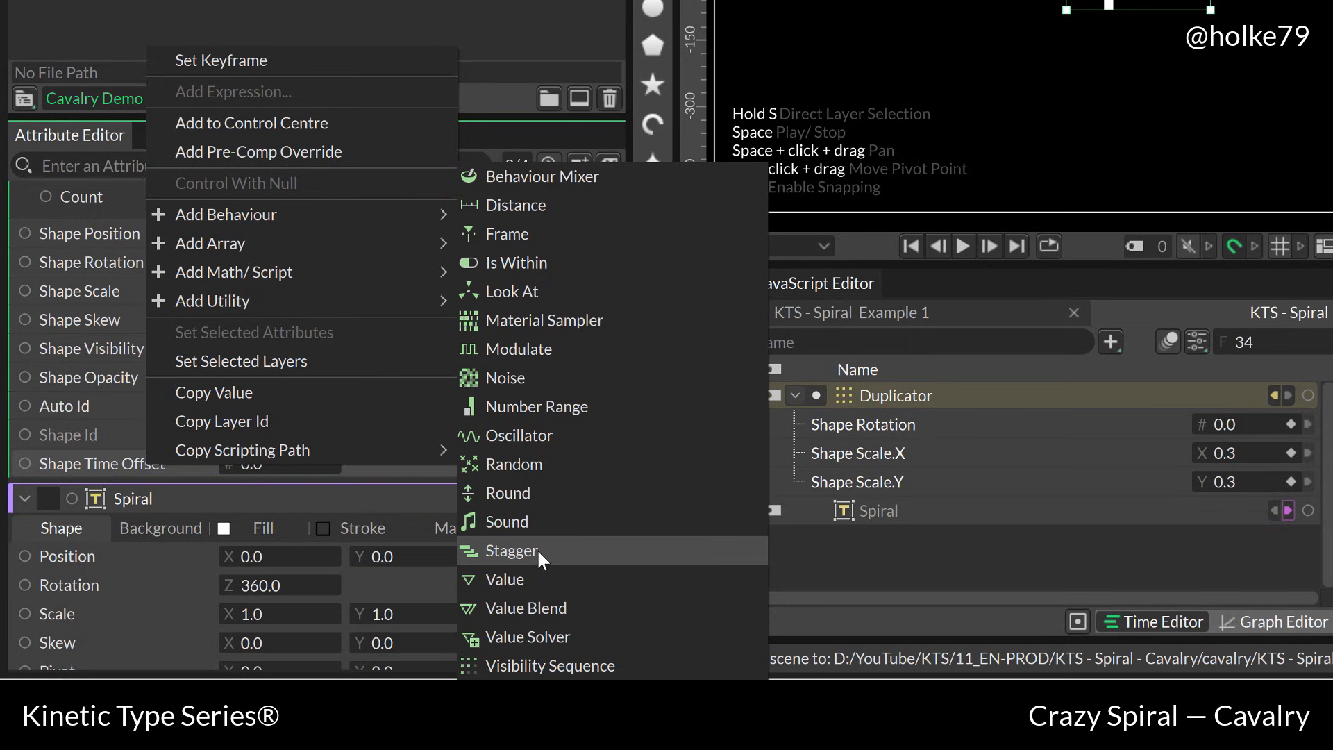
{"action": "left_click", "coordinate": [536, 550]}
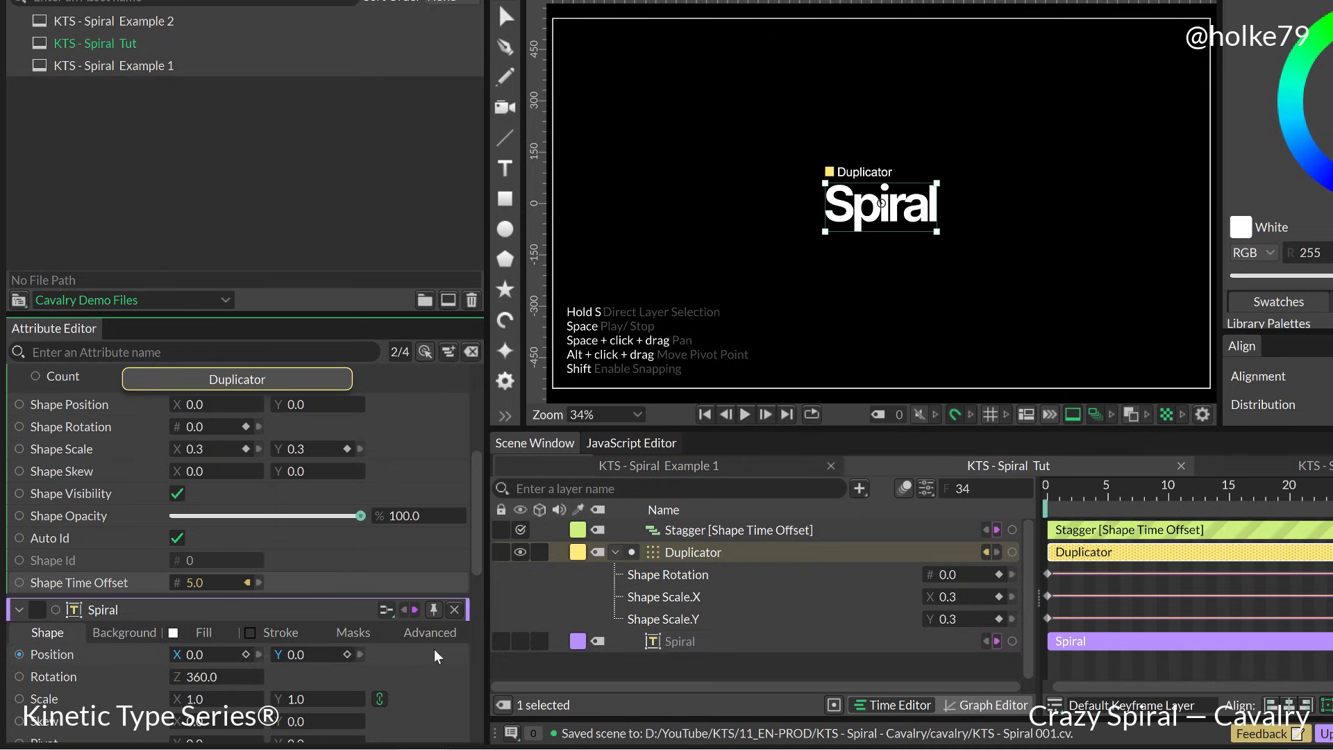
Select the Stagger layer and play back the animation from frame 0.
{"action": "left_click", "coordinate": [687, 534]}
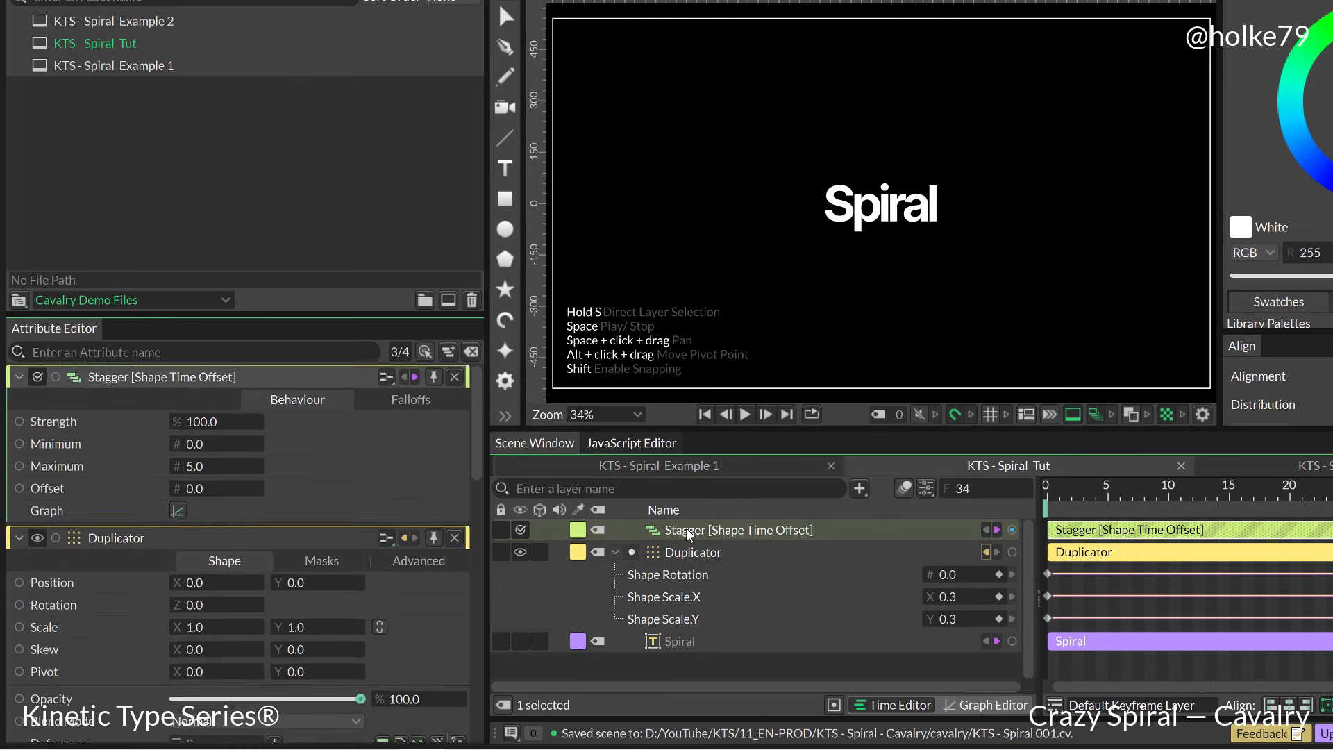
{"action": "left_click_drag", "start_coordinate": [1118, 498], "coordinate": [1045, 497]}
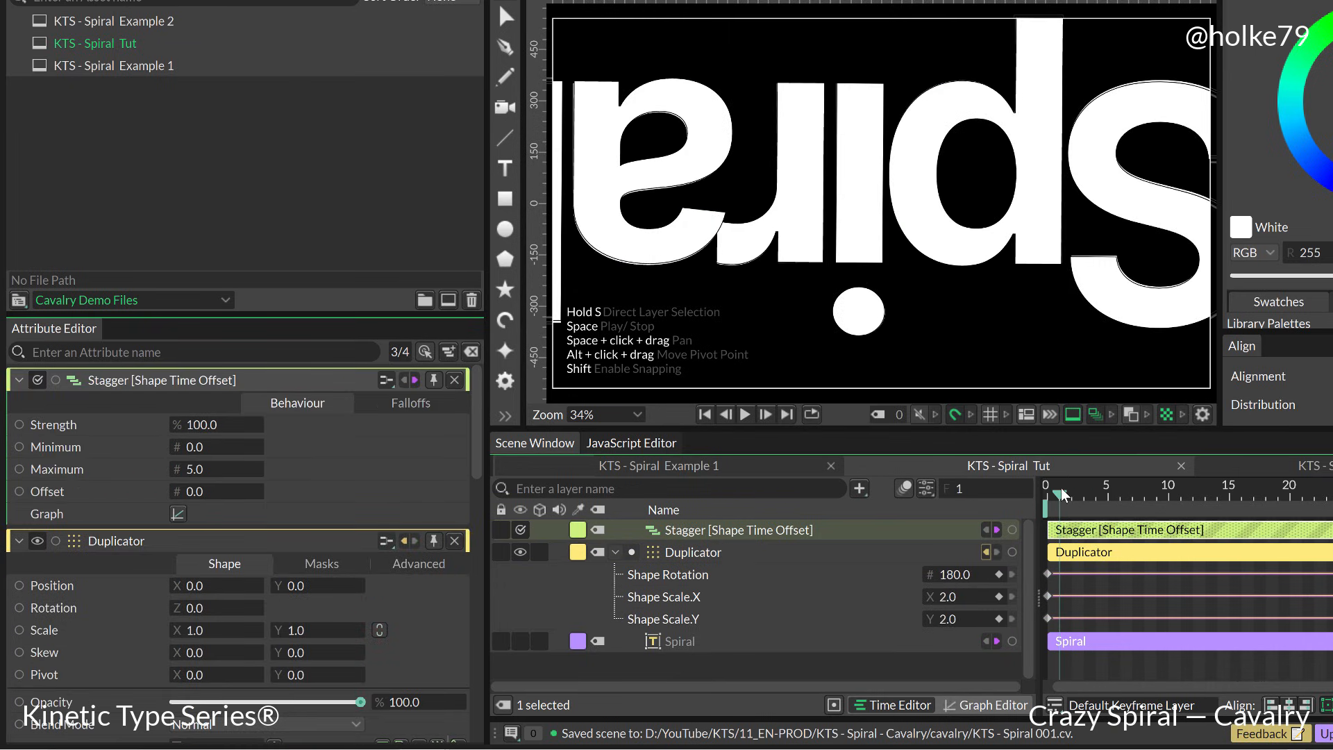
{"action": "key", "text": "space"}
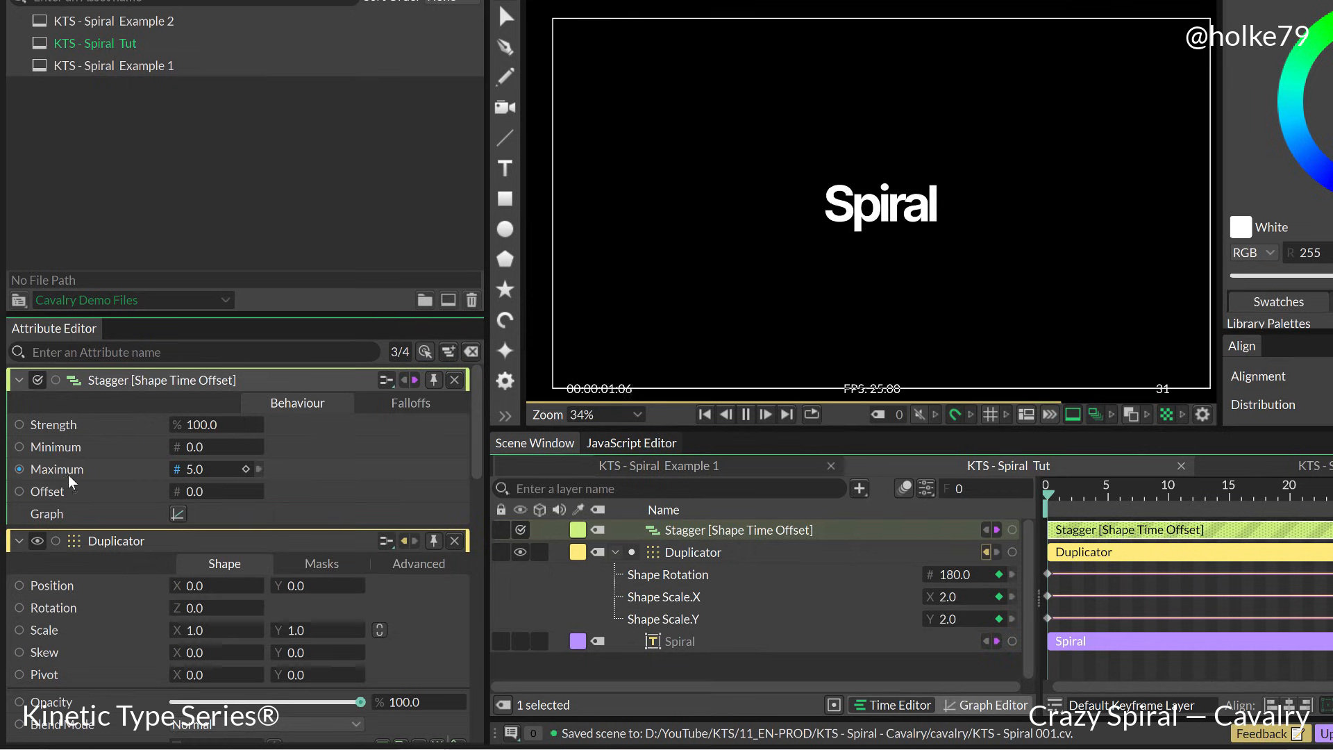
Set the Stagger's Maximum to 2.
{"action": "left_click_drag", "start_coordinate": [194, 470], "coordinate": [194, 473]}
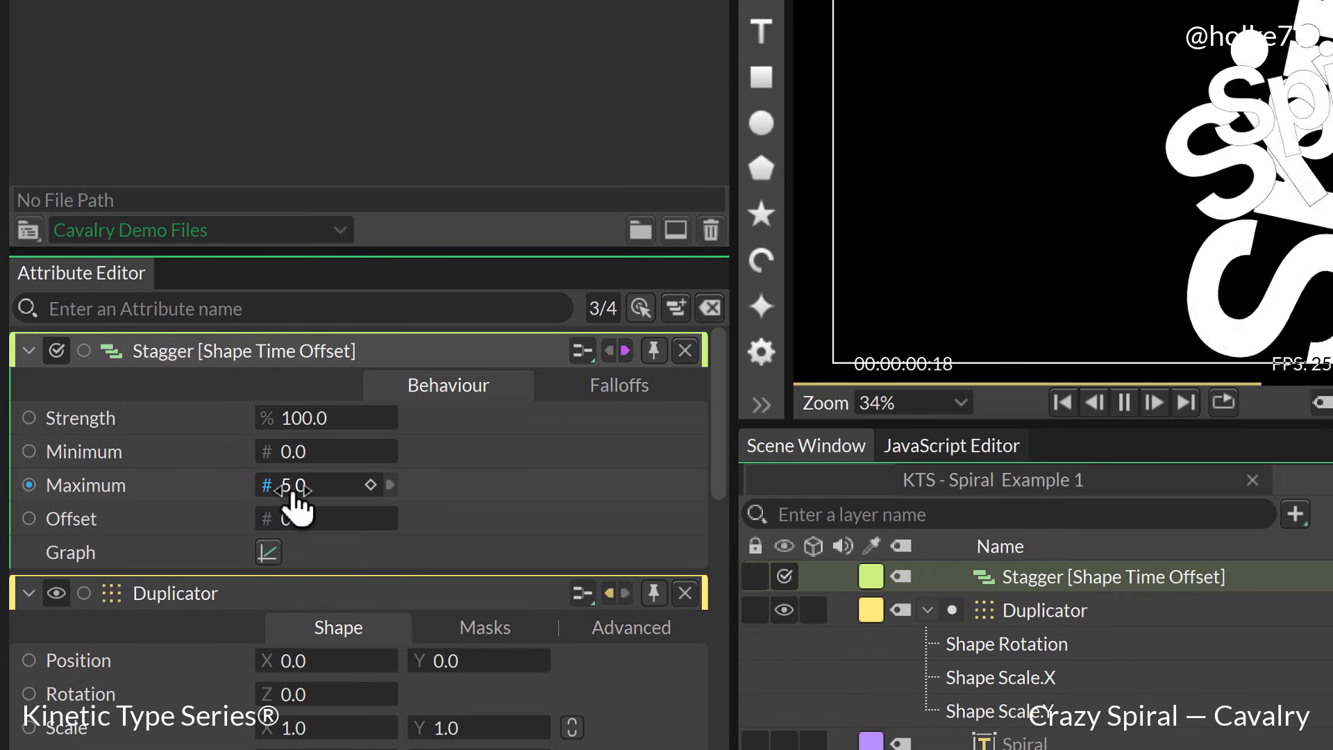
{"action": "left_click", "coordinate": [285, 490]}
{"action": "type", "text": "2"}
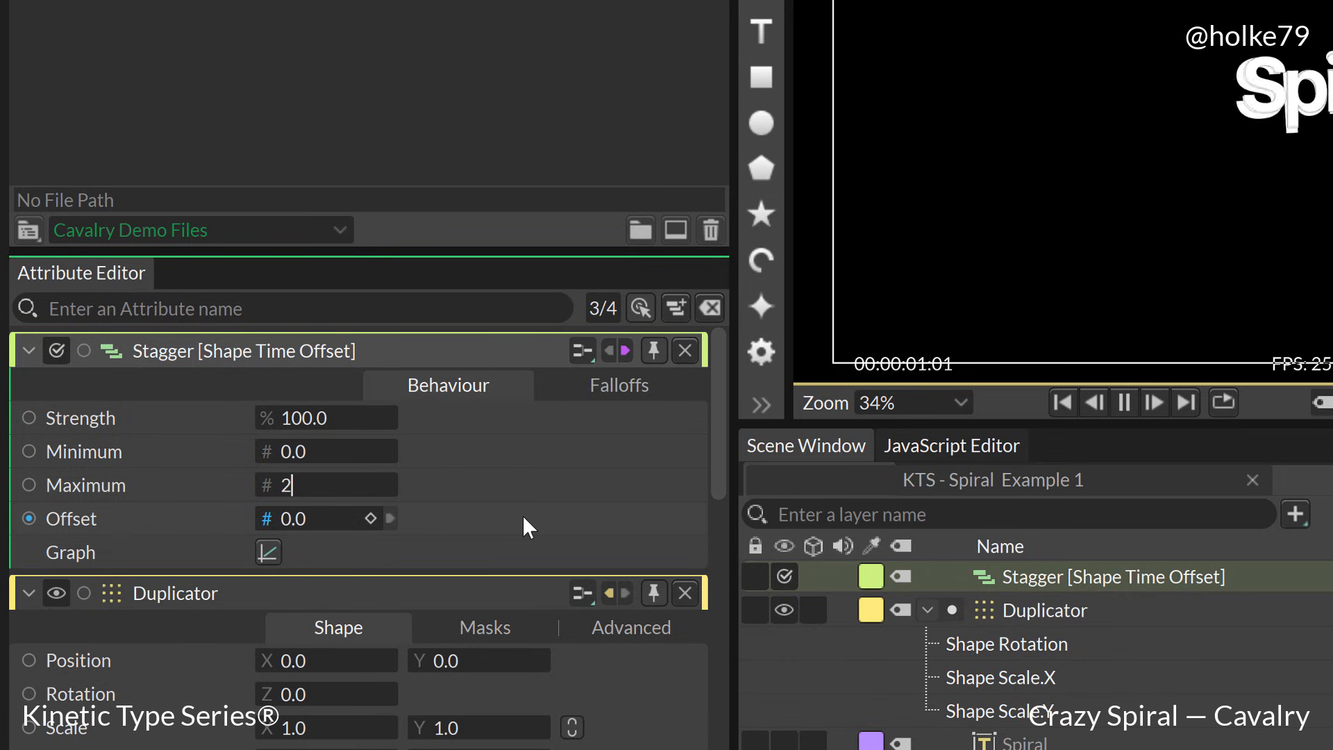
{"action": "key", "text": "Return"}
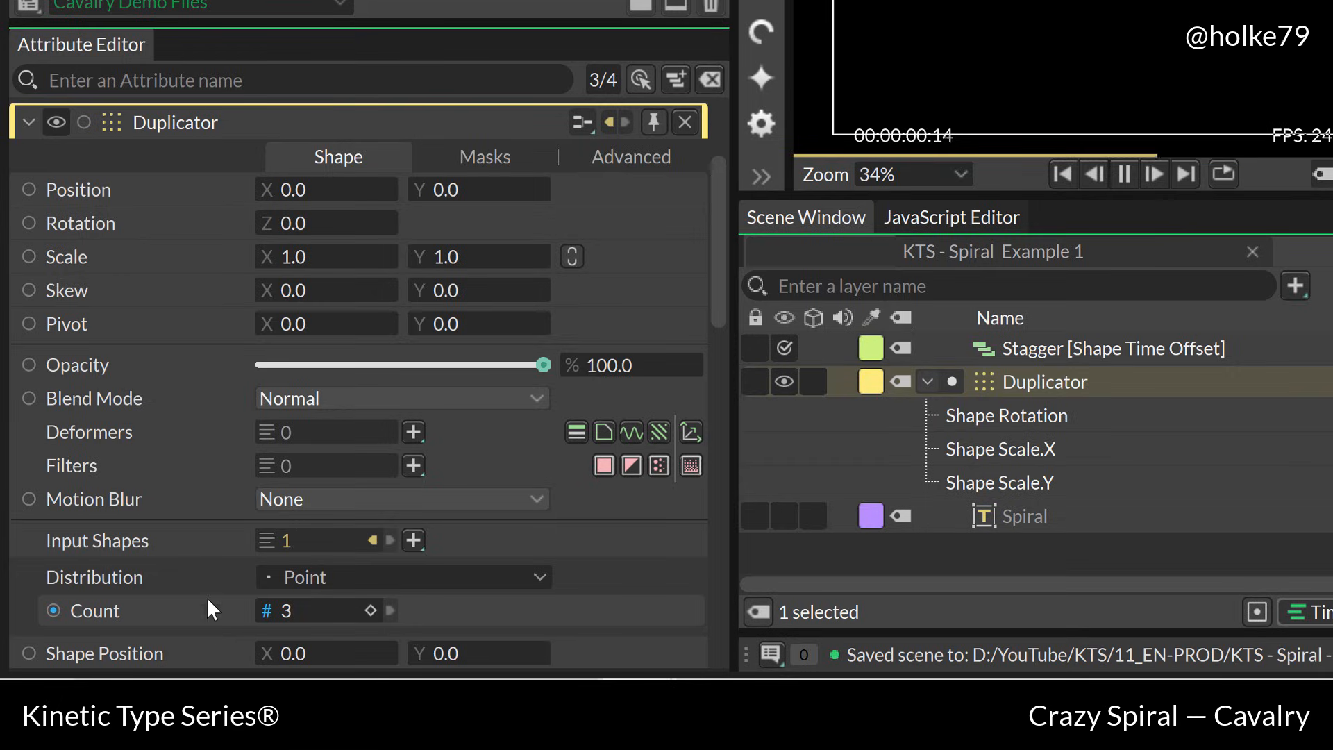
Set the Duplicator's Count to 22.
{"action": "scroll", "coordinate": [144, 625], "scroll_direction": "down", "scroll_amount": 4}
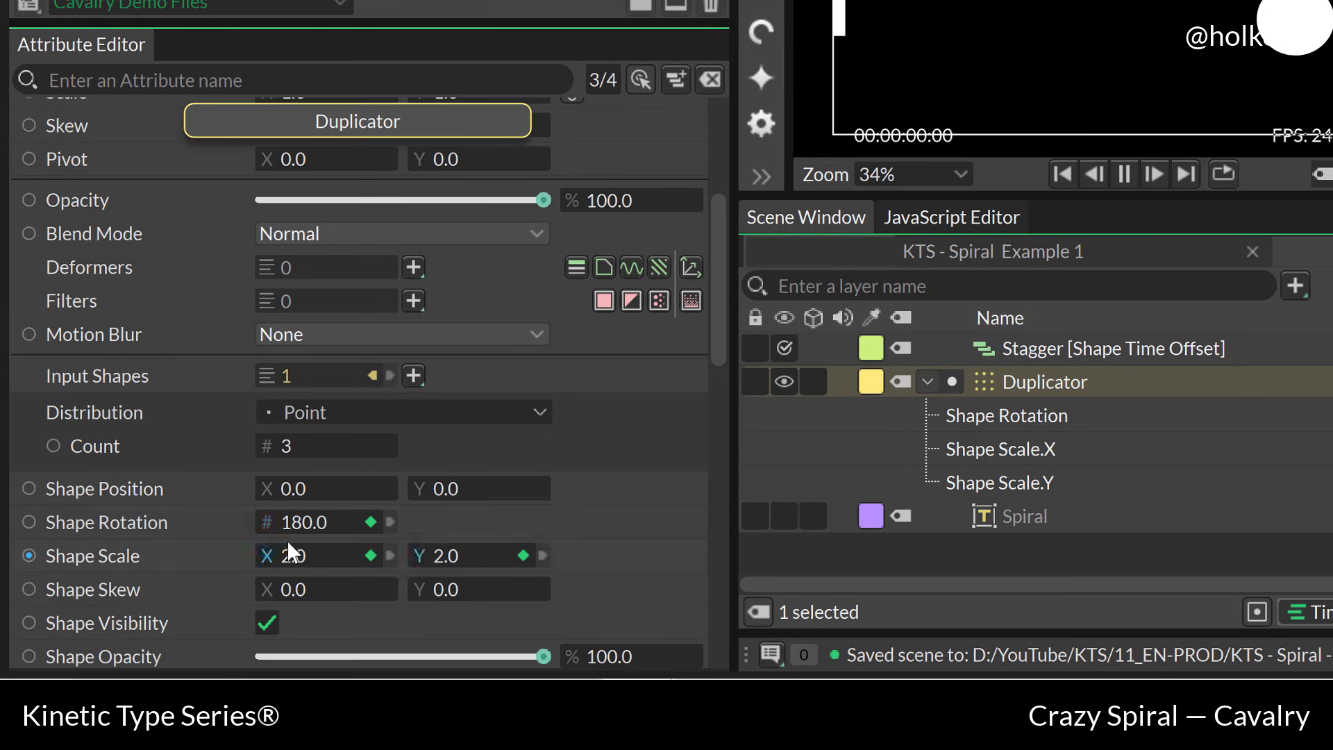
{"action": "left_click", "coordinate": [300, 447]}
{"action": "type", "text": "22"}
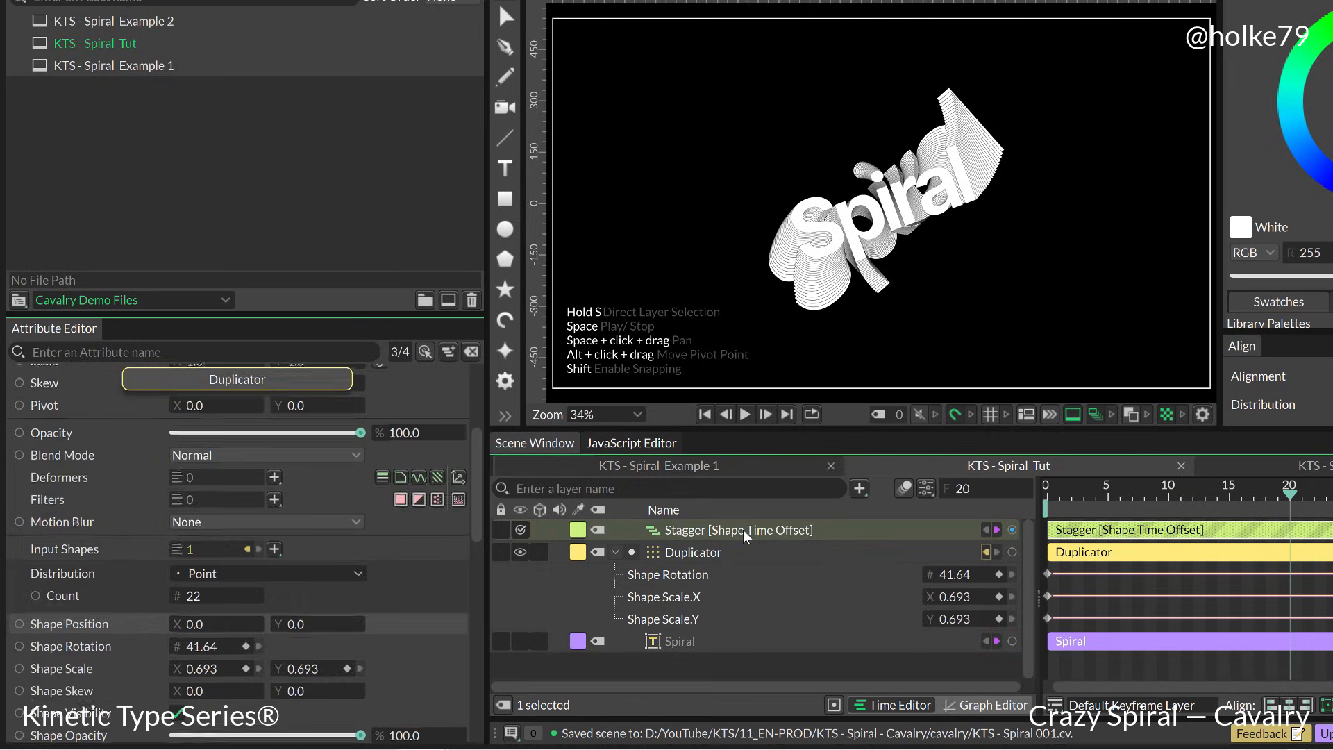
Set the Stagger's Maximum to 12 and play back the animation.
{"action": "scroll", "coordinate": [215, 486], "scroll_direction": "up", "scroll_amount": 3}
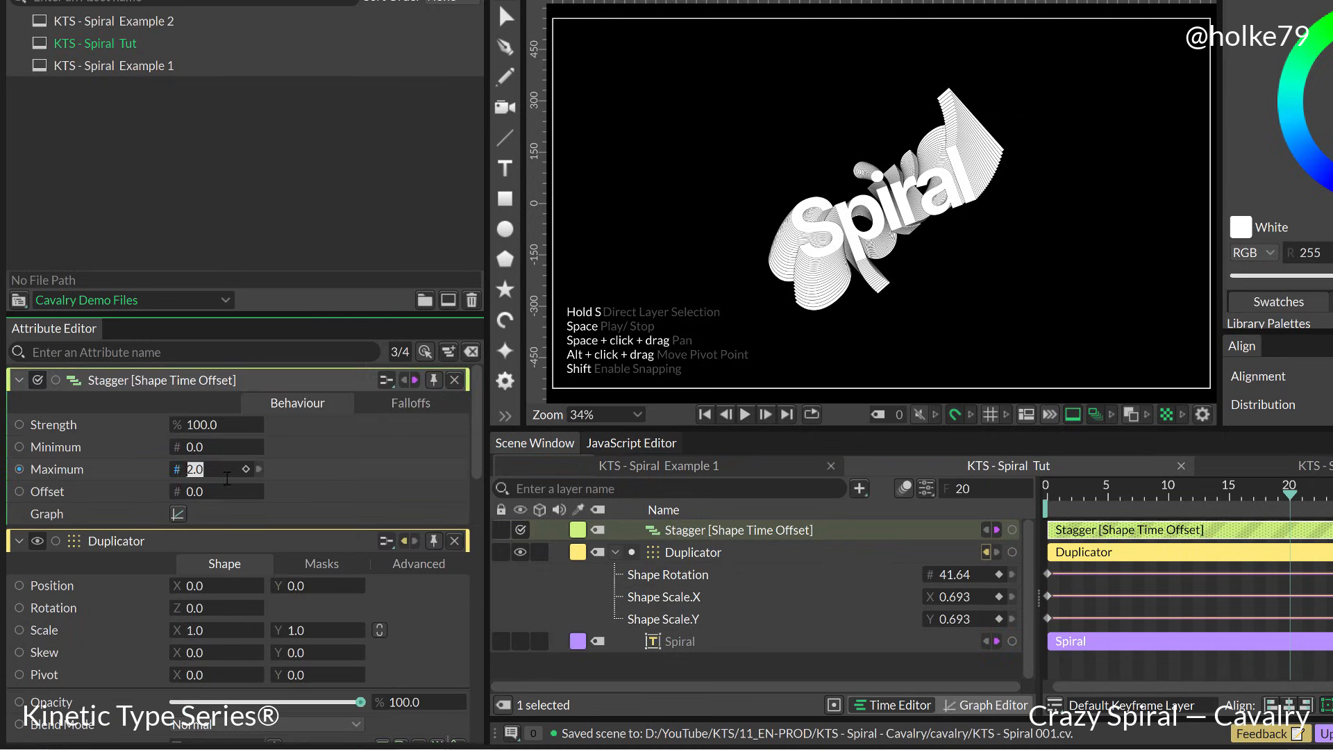
{"action": "key", "text": "Return"}
{"action": "key", "text": "space"}
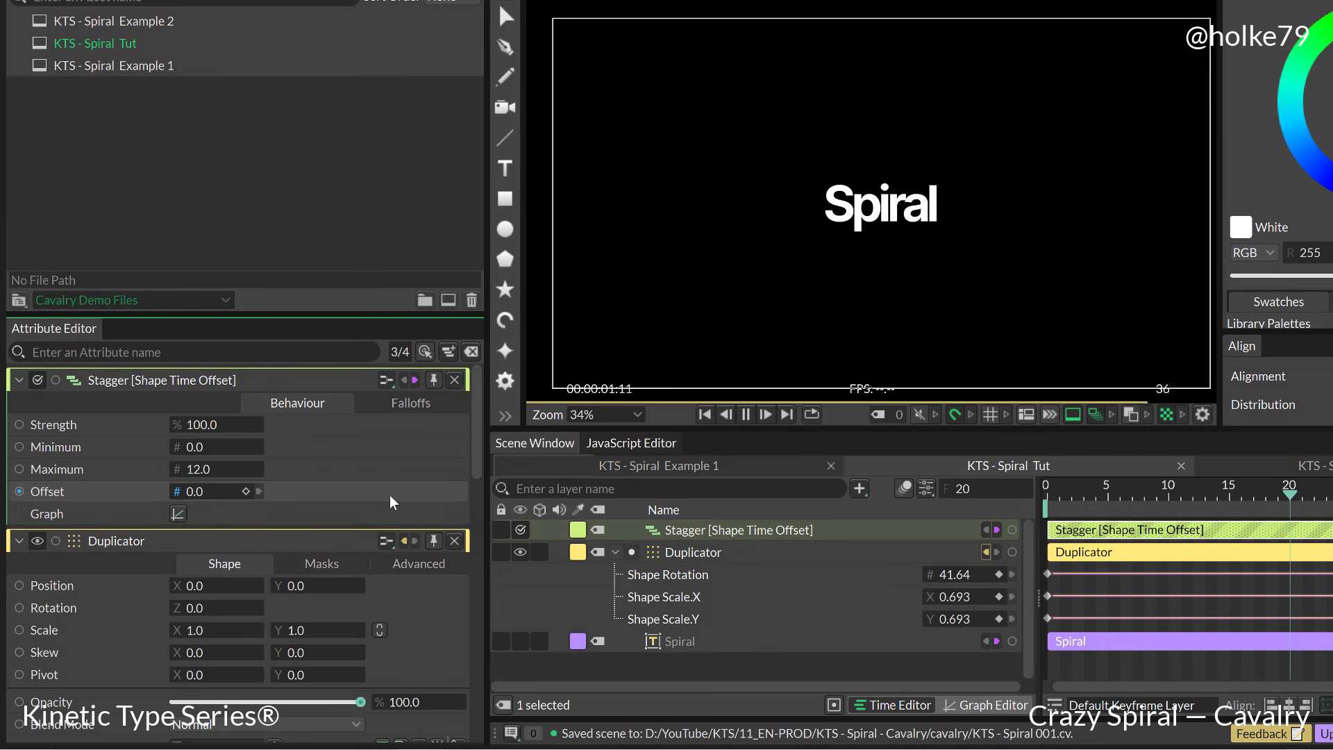
{"action": "key", "text": "space"}
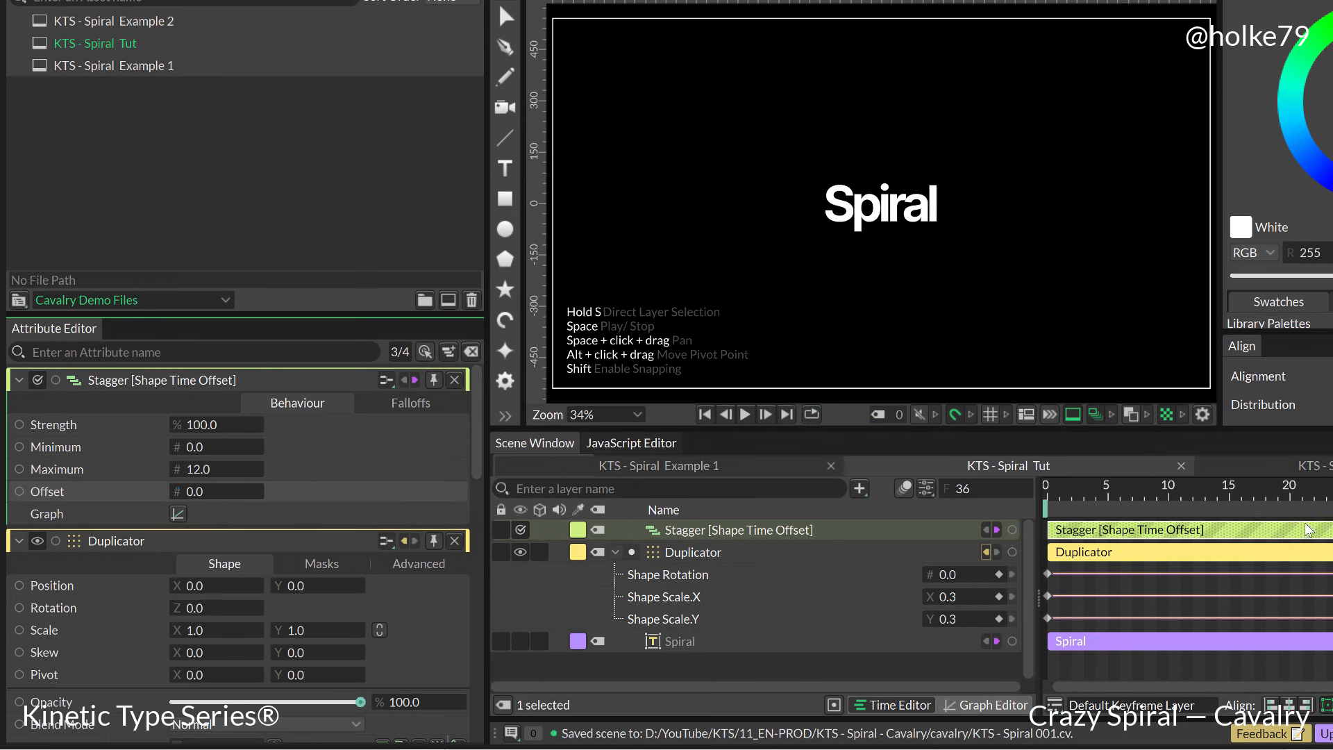
Scrub to frame 10 and review the Duplicator and Stagger settings behind the spiral.
{"action": "left_click_drag", "start_coordinate": [1250, 505], "coordinate": [1168, 515]}
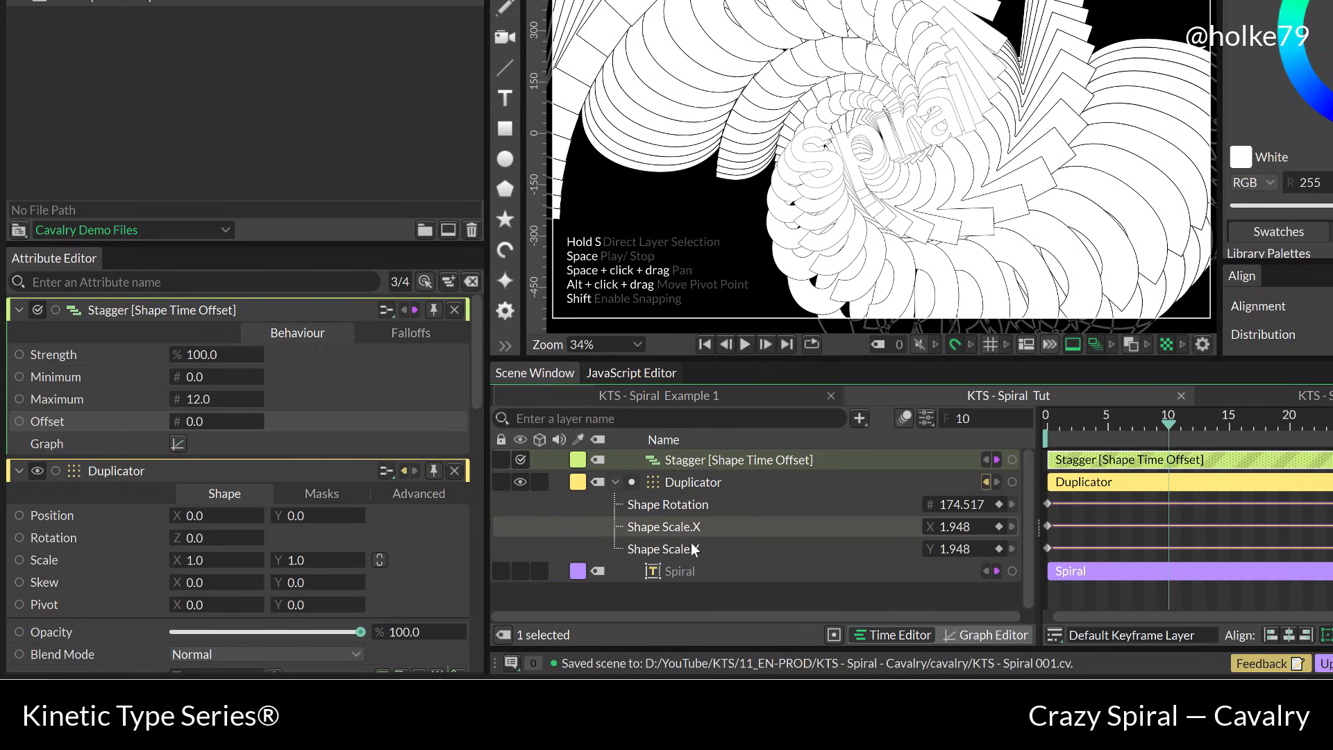
{"action": "left_click", "coordinate": [713, 489]}
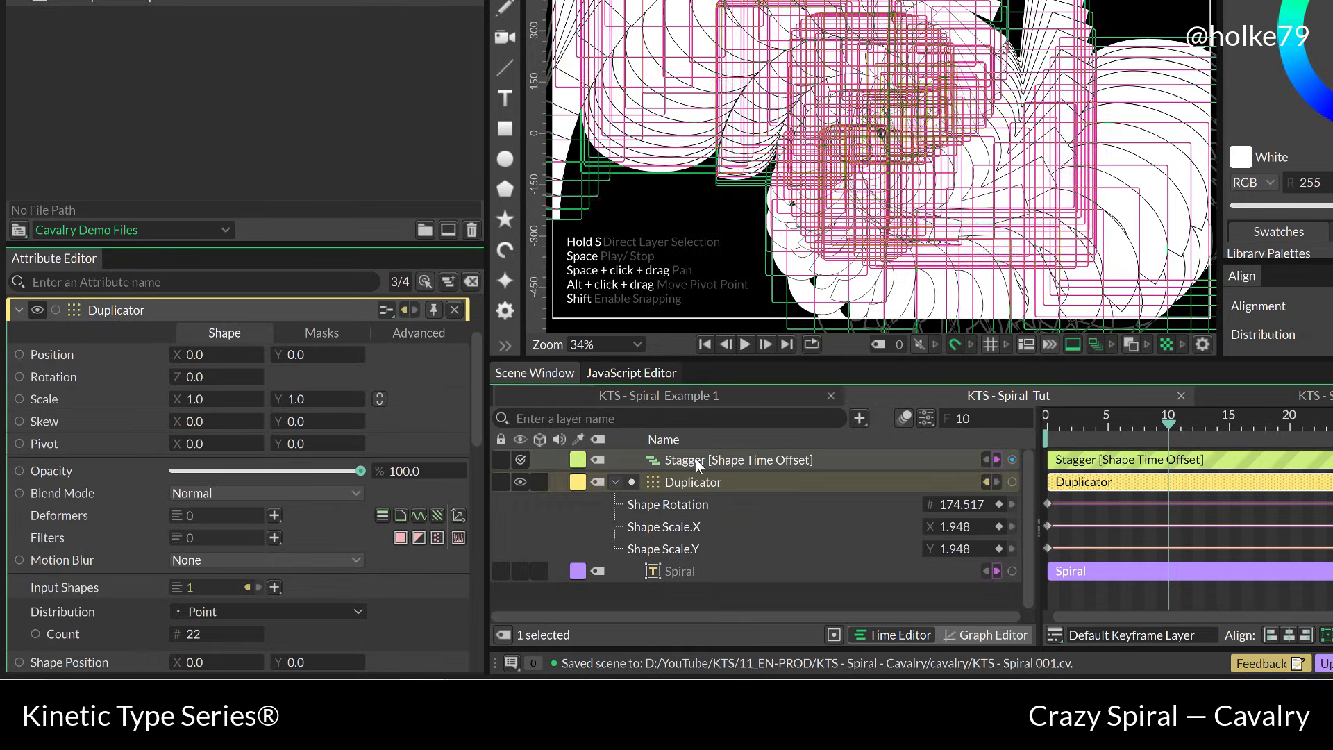
{"action": "left_click", "coordinate": [696, 461]}
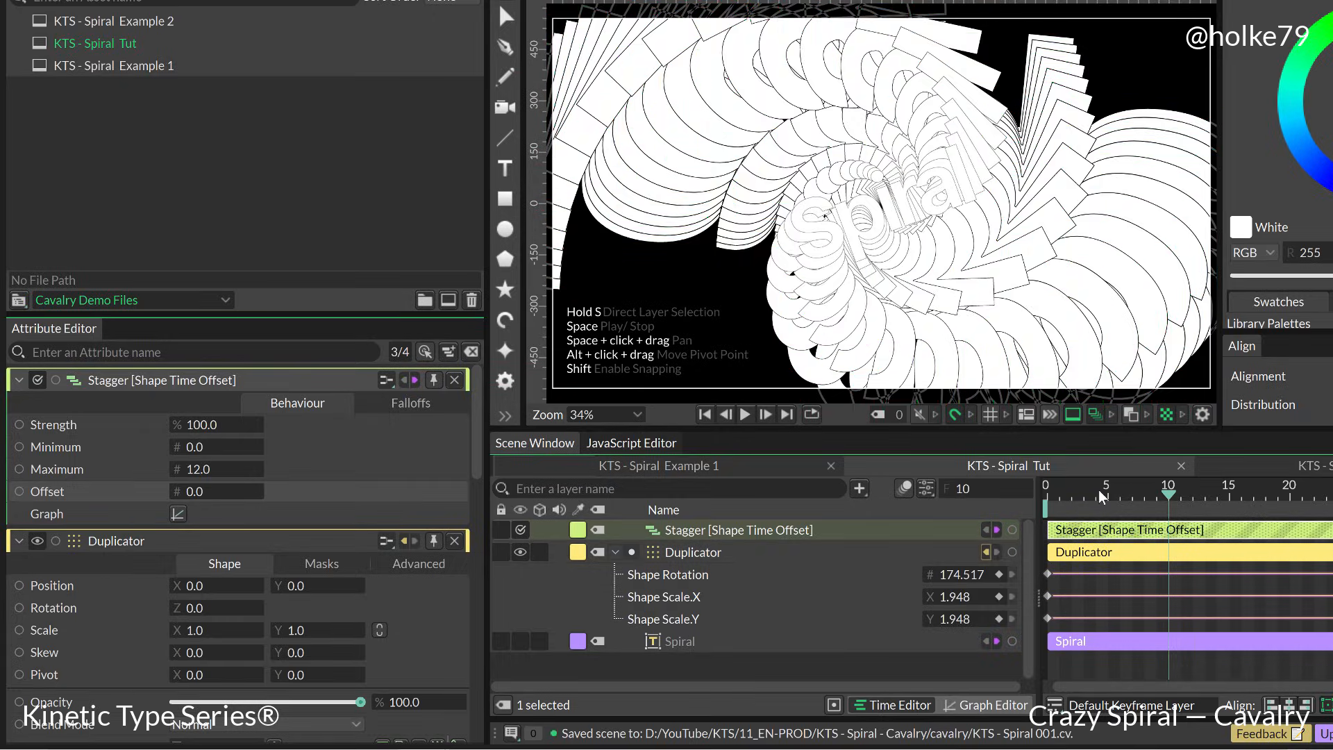
{"action": "left_click_drag", "start_coordinate": [1100, 494], "coordinate": [1174, 493]}
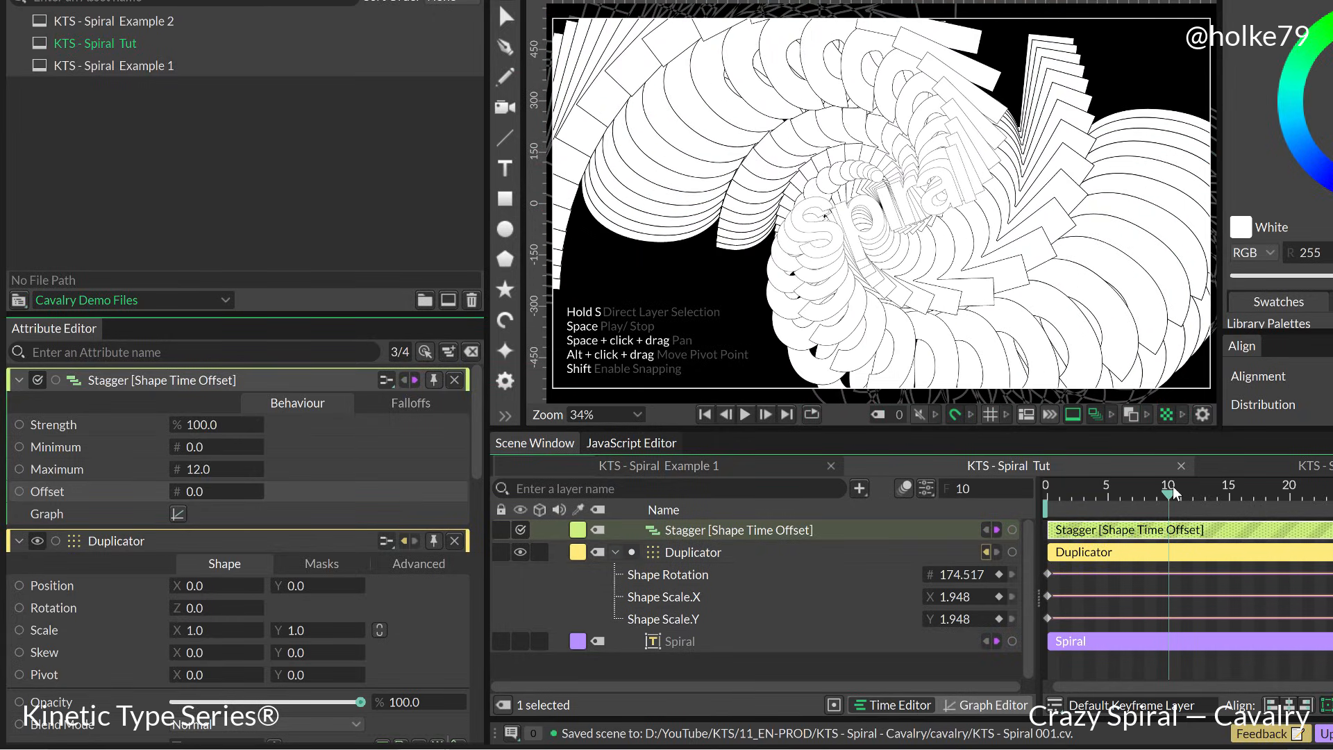
Review the Spiral text layer's Stroke settings and play back the animation.
{"action": "left_click", "coordinate": [702, 642]}
{"action": "scroll", "coordinate": [264, 441], "scroll_direction": "down", "scroll_amount": 4}
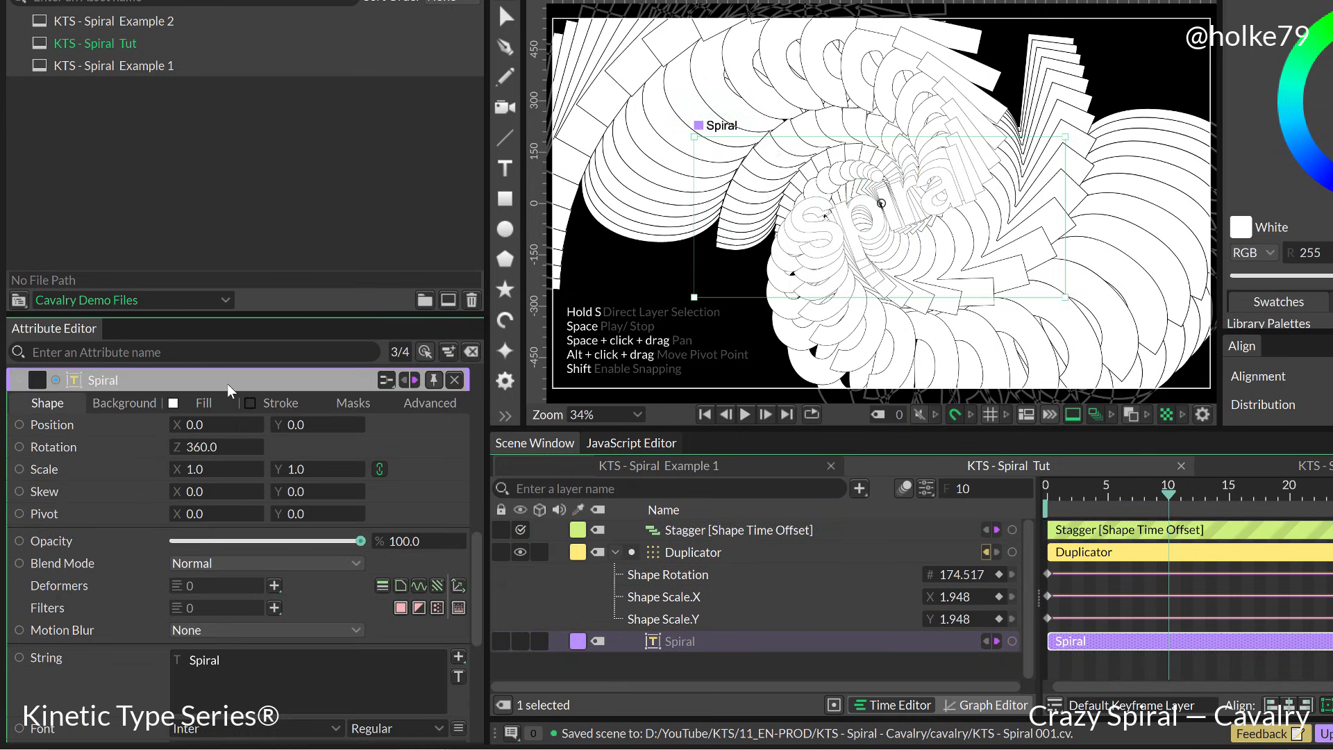
{"action": "left_click", "coordinate": [275, 404]}
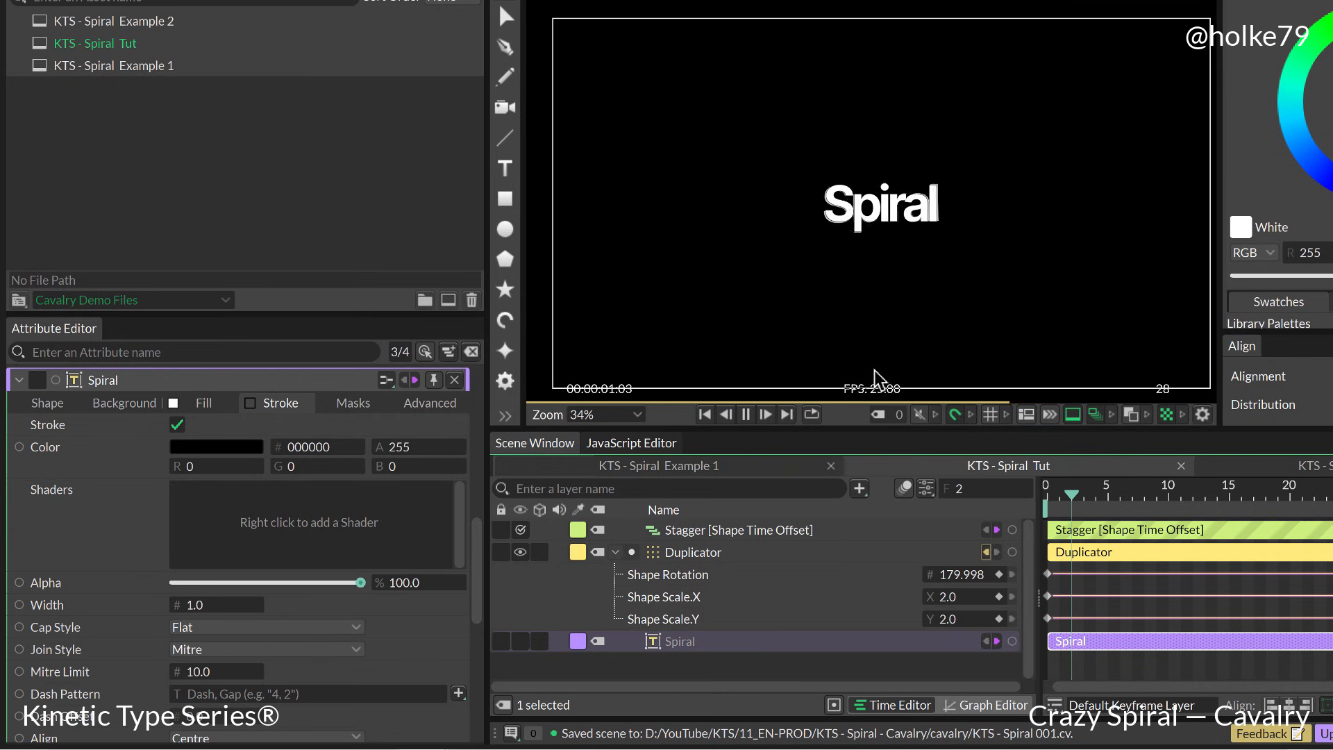
{"action": "key", "text": "space"}
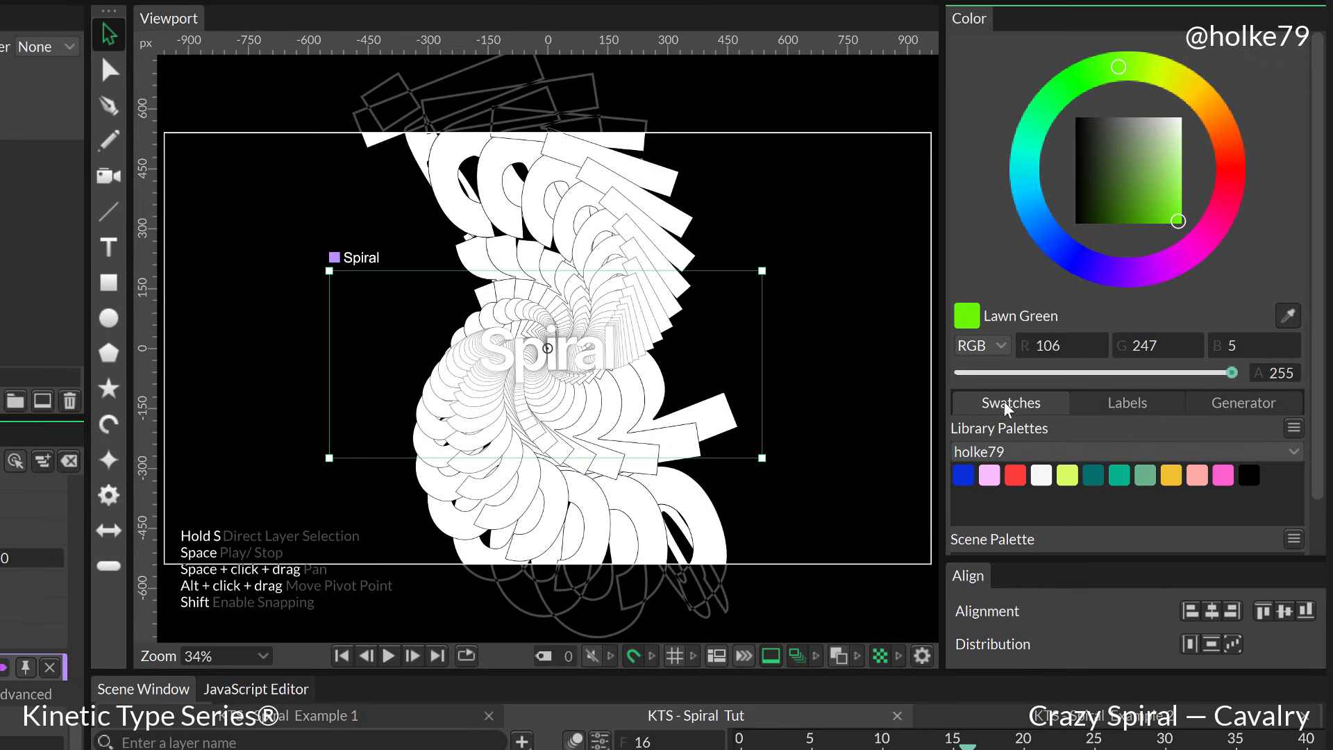
Set the palette Generator's base color to orange red, RGB 247, 92, 5.
{"action": "left_click", "coordinate": [1128, 403]}
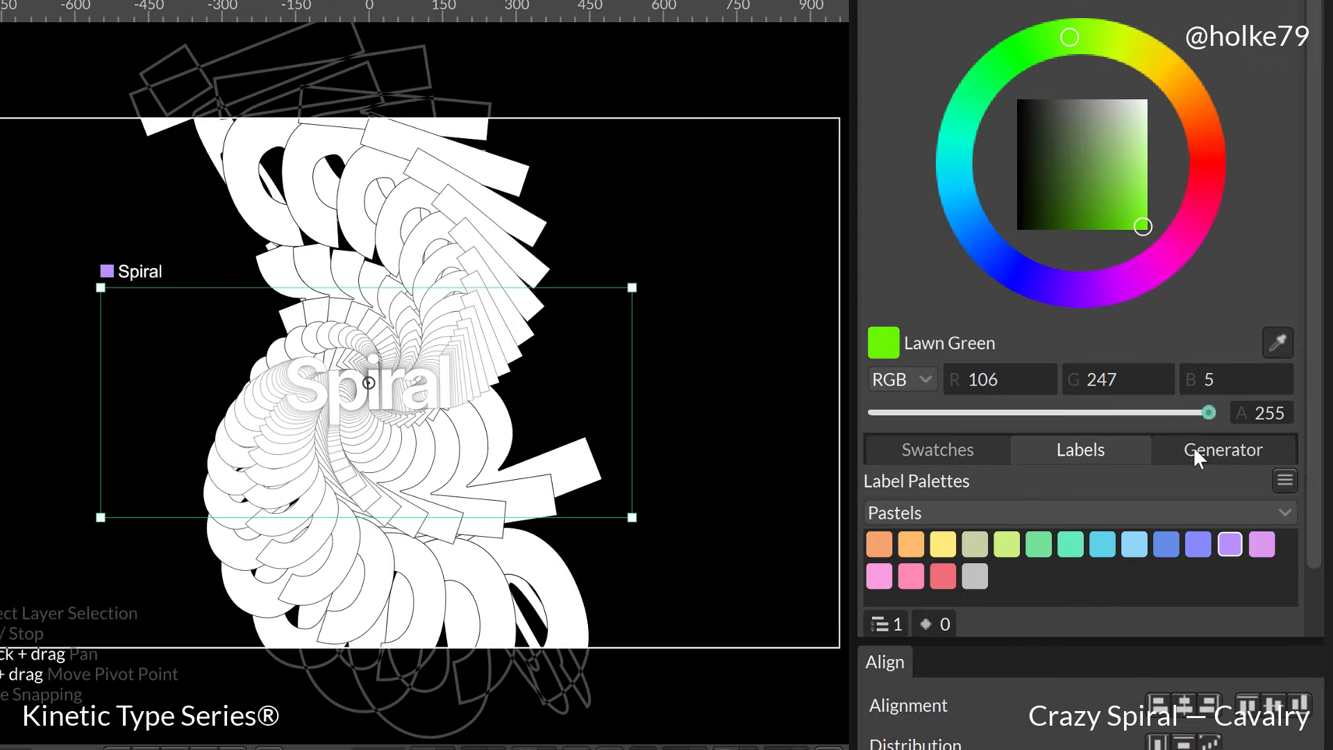
{"action": "left_click", "coordinate": [1222, 449]}
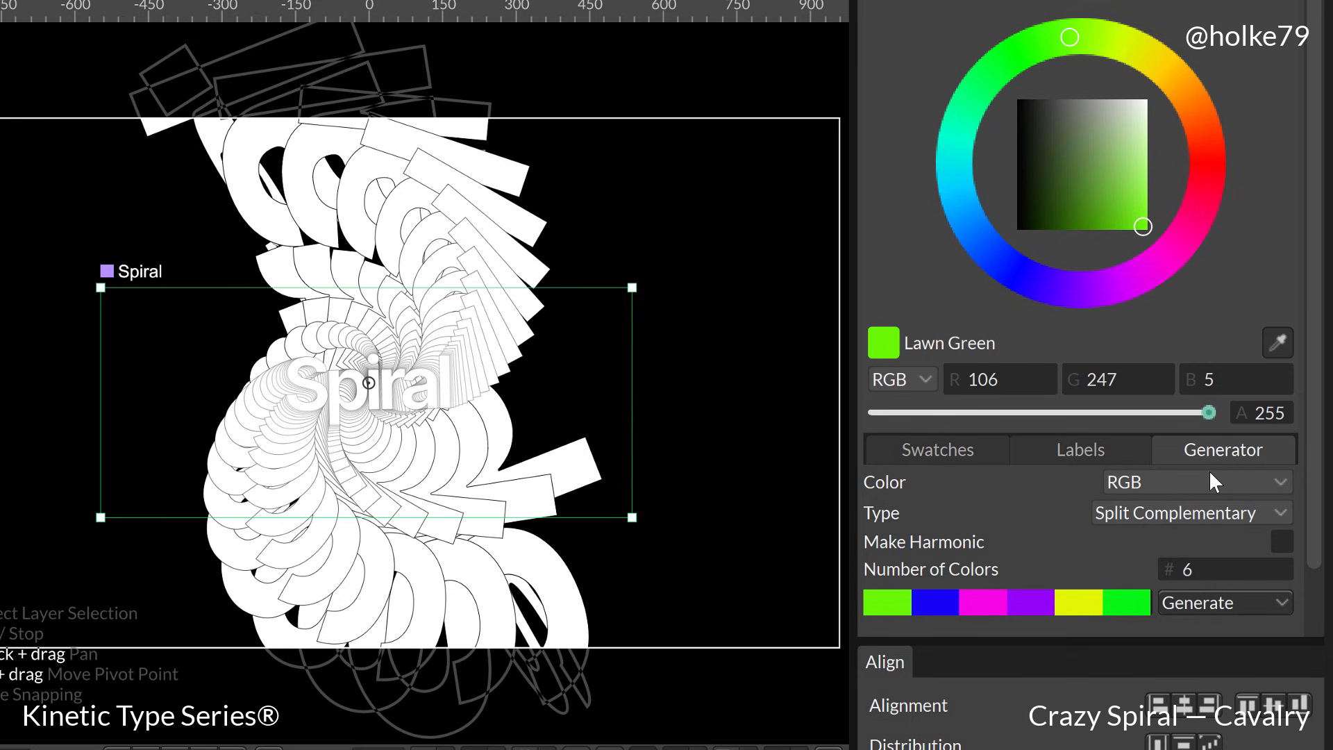
{"action": "left_click_drag", "start_coordinate": [1213, 216], "coordinate": [1218, 109]}
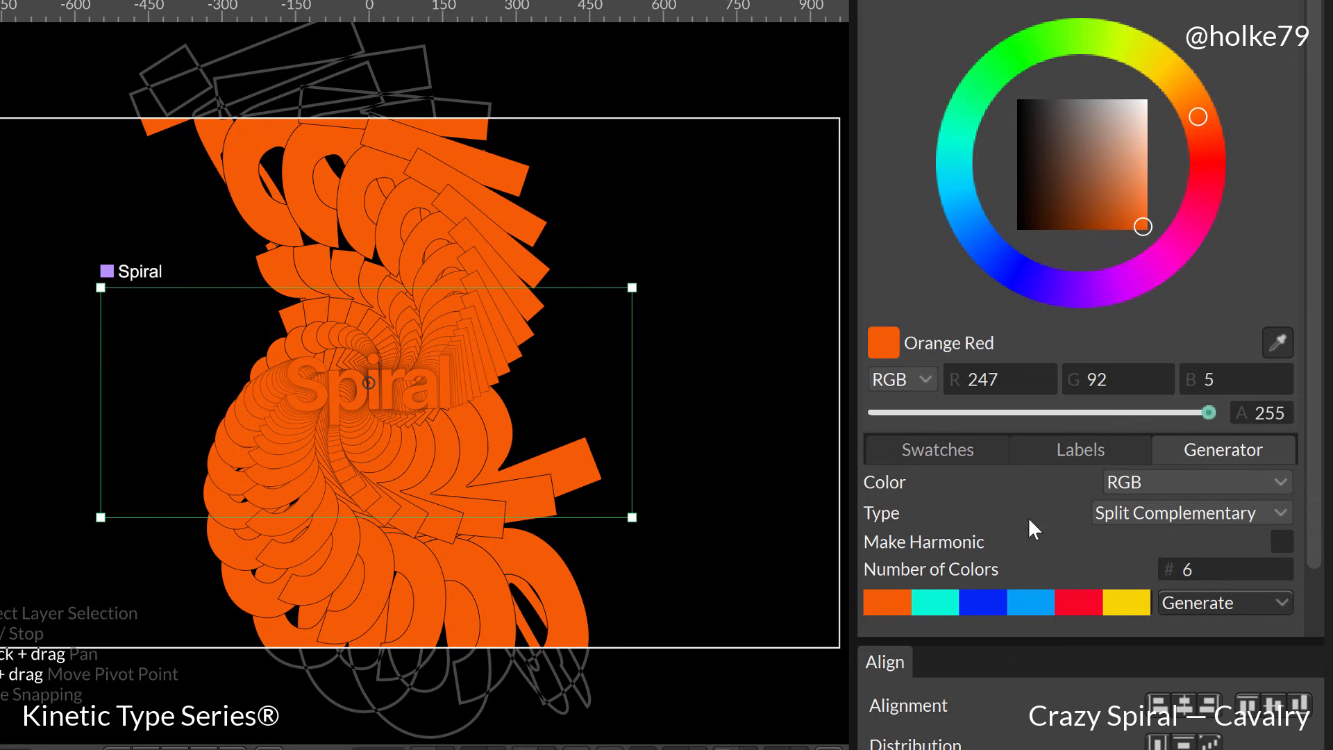
Try the Triadic harmony for the generated palette, and settle on the Square type.
{"action": "left_click", "coordinate": [1111, 513]}
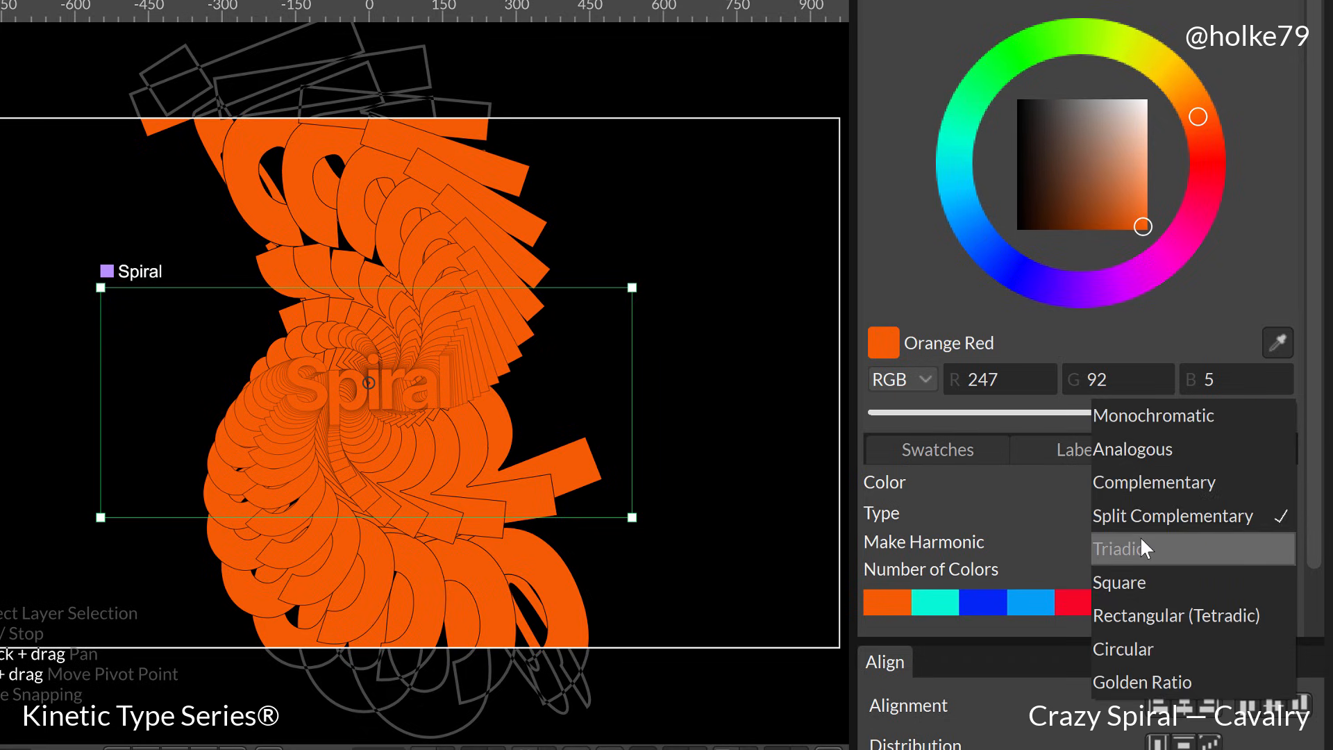
{"action": "left_click", "coordinate": [1140, 546]}
{"action": "left_click", "coordinate": [1147, 512]}
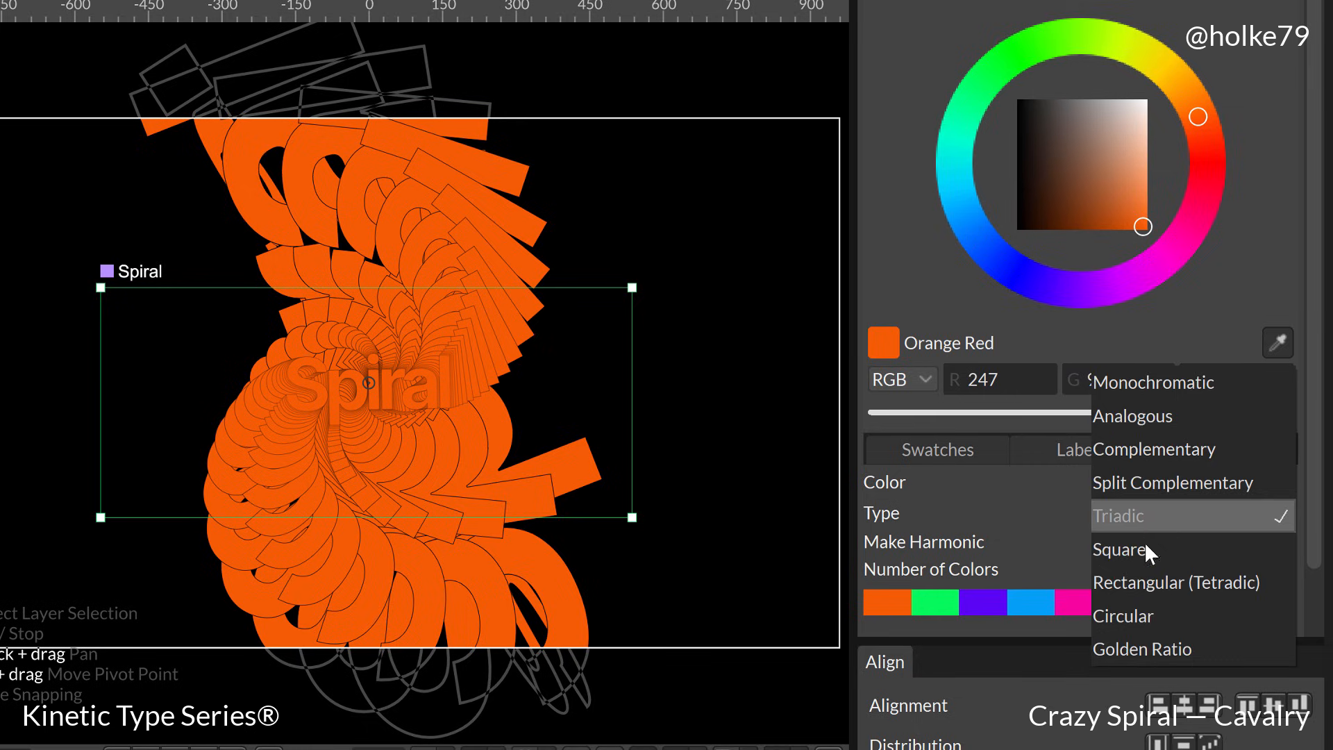
{"action": "left_click", "coordinate": [1144, 552]}
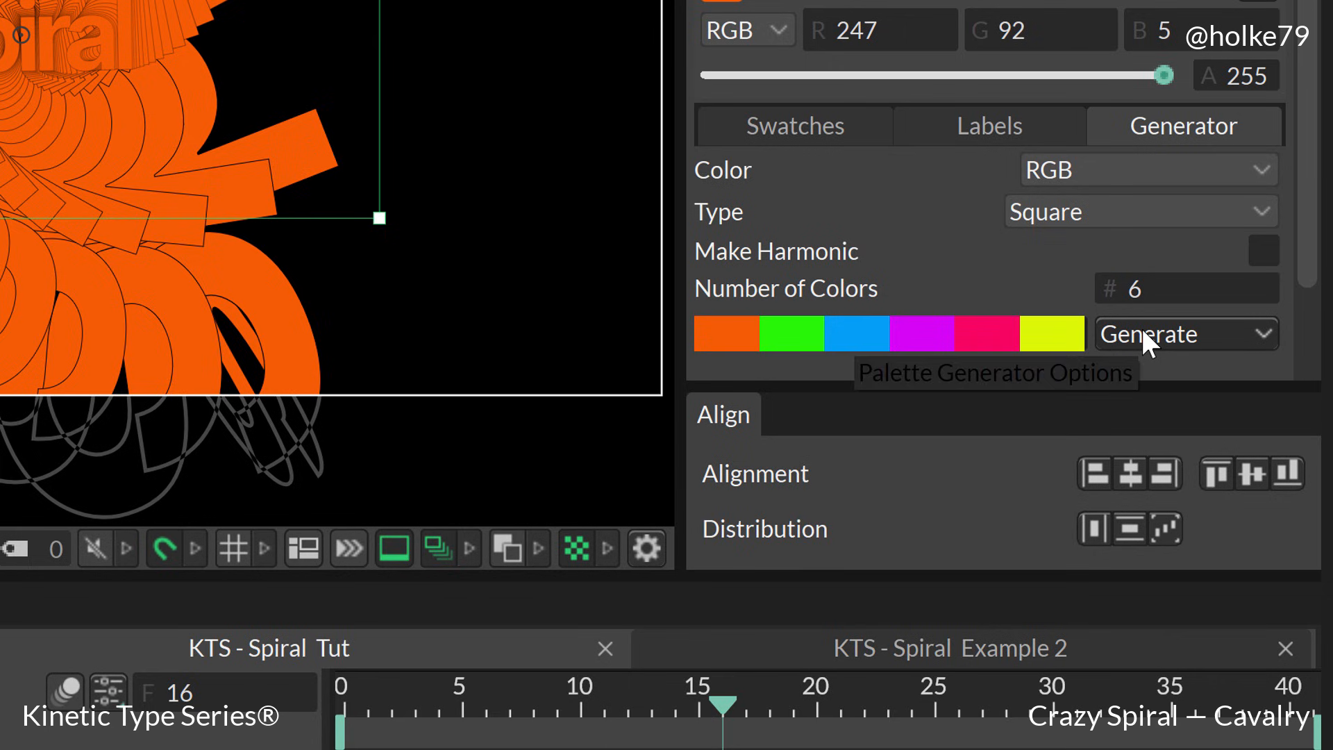
Create a Color Array from the generated palette and enlarge the Scene Window to show all layers.
{"action": "left_click", "coordinate": [1142, 332]}
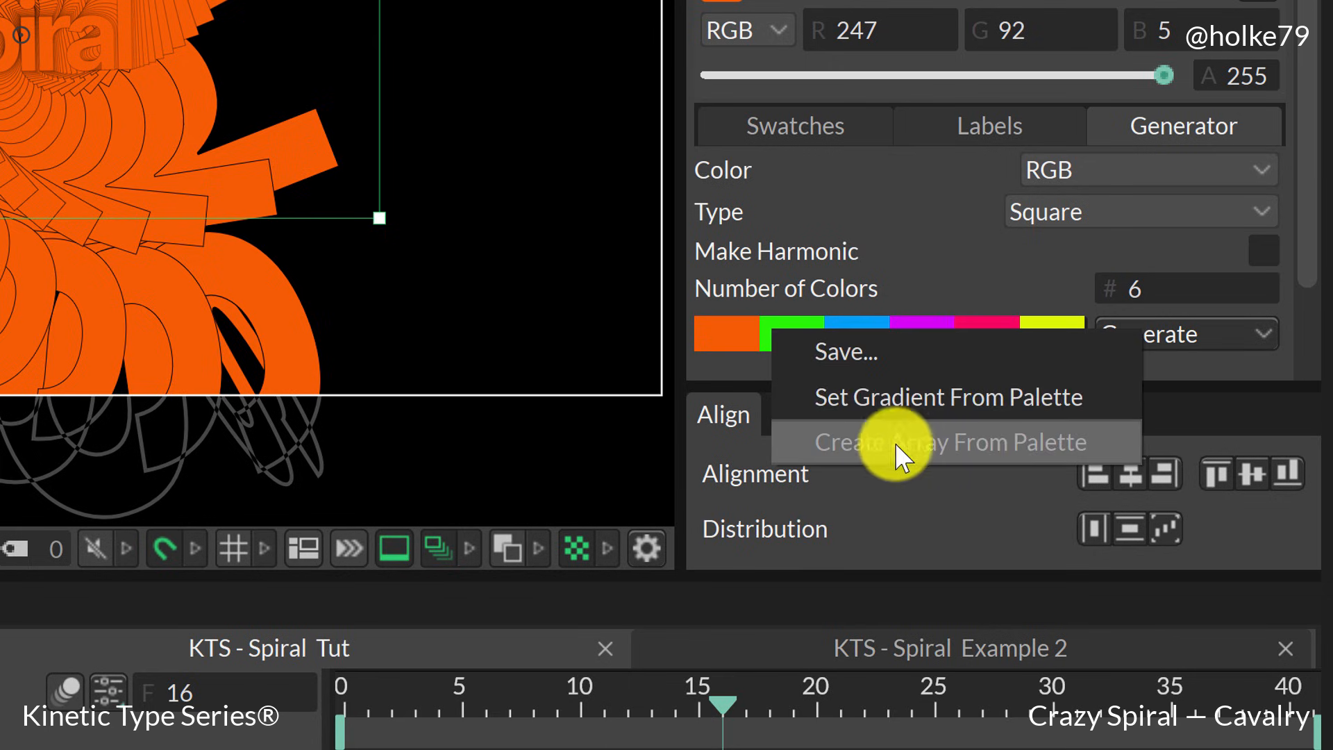
{"action": "left_click", "coordinate": [1018, 439]}
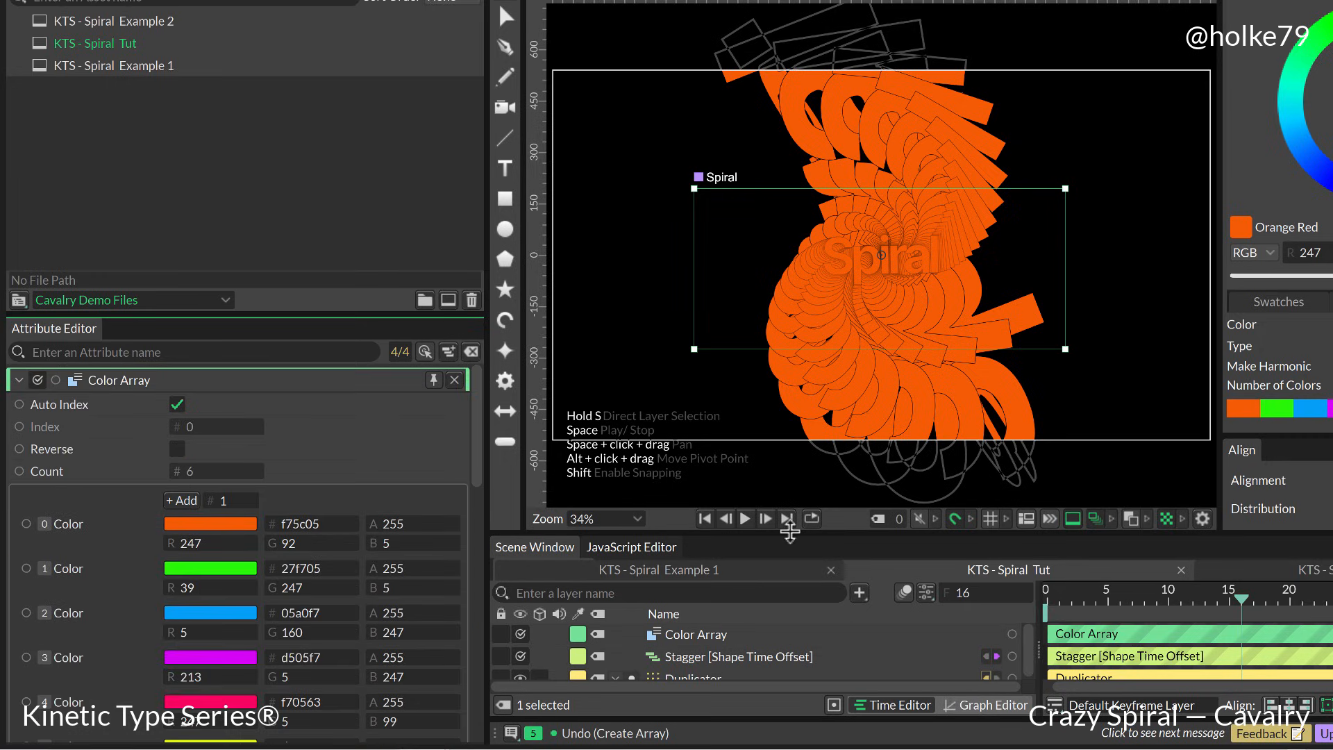
{"action": "left_click_drag", "start_coordinate": [791, 505], "coordinate": [791, 384]}
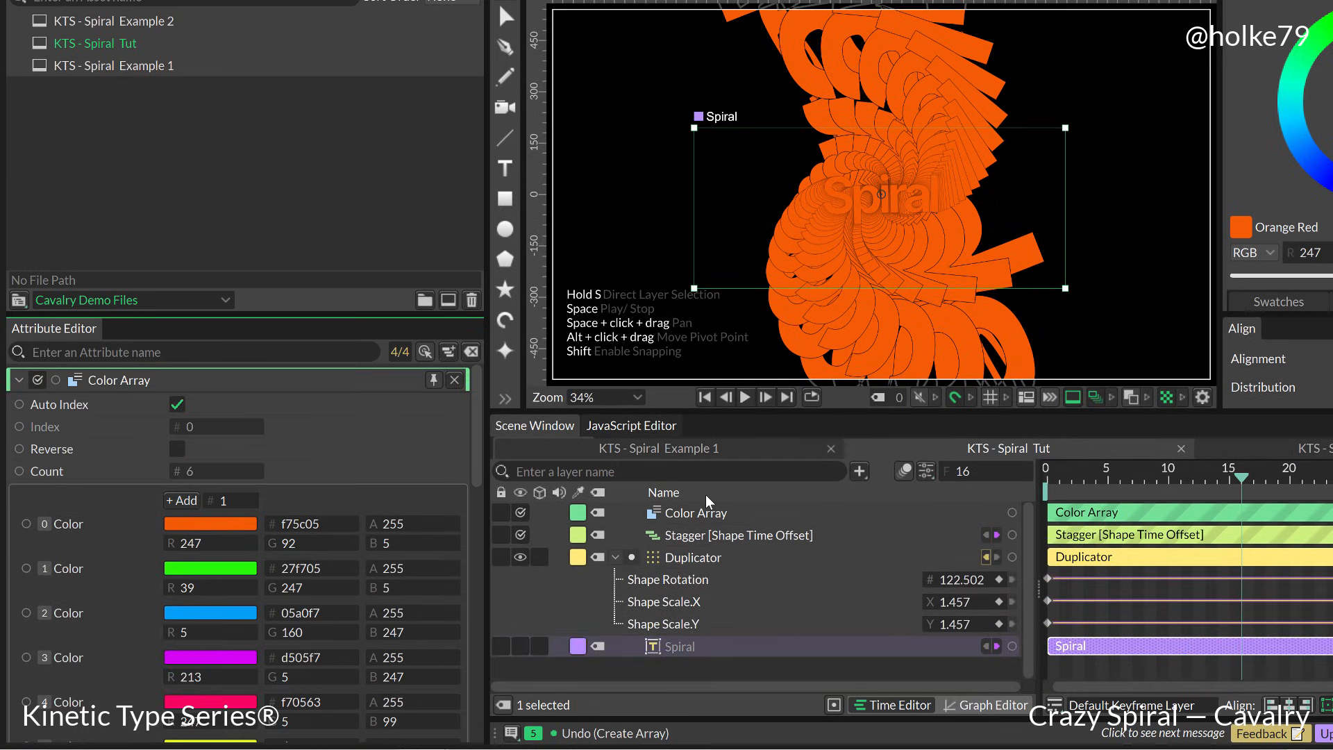
Connect the Color Array to the Spiral text layer's Fill color and play the animation from frame 1.
{"action": "left_click", "coordinate": [682, 651]}
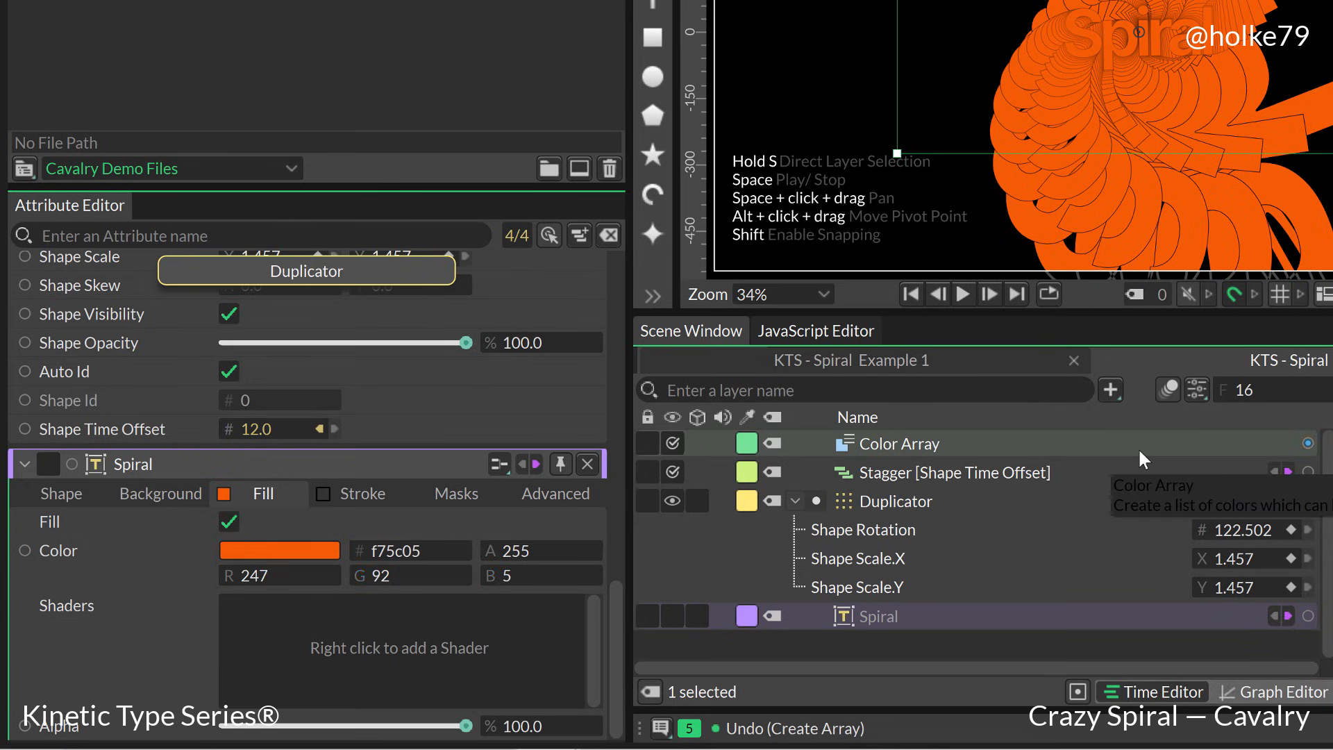
{"action": "mouse_move", "coordinate": [1307, 445]}
{"action": "left_mouse_down"}
{"action": "mouse_move", "coordinate": [285, 522]}
{"action": "mouse_move", "coordinate": [268, 553]}
{"action": "left_mouse_up"}
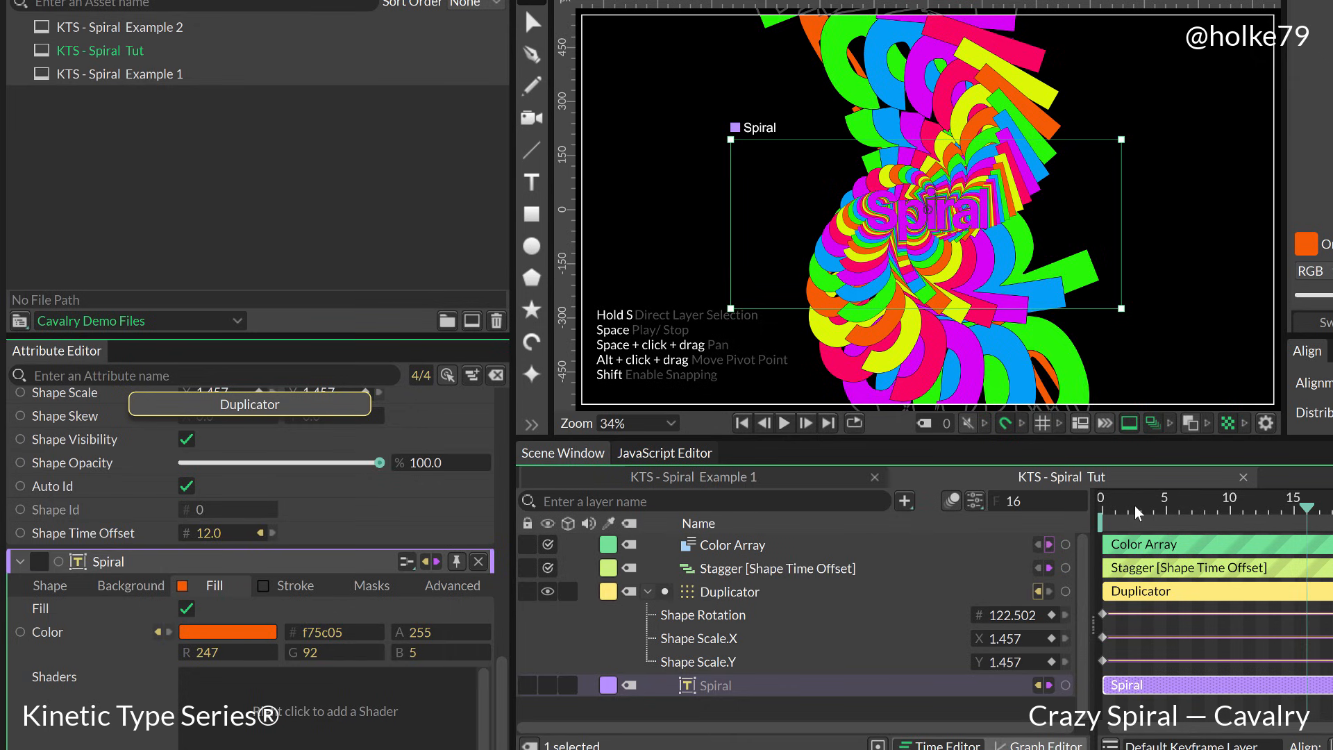
{"action": "left_click_drag", "start_coordinate": [1136, 512], "coordinate": [1115, 513]}
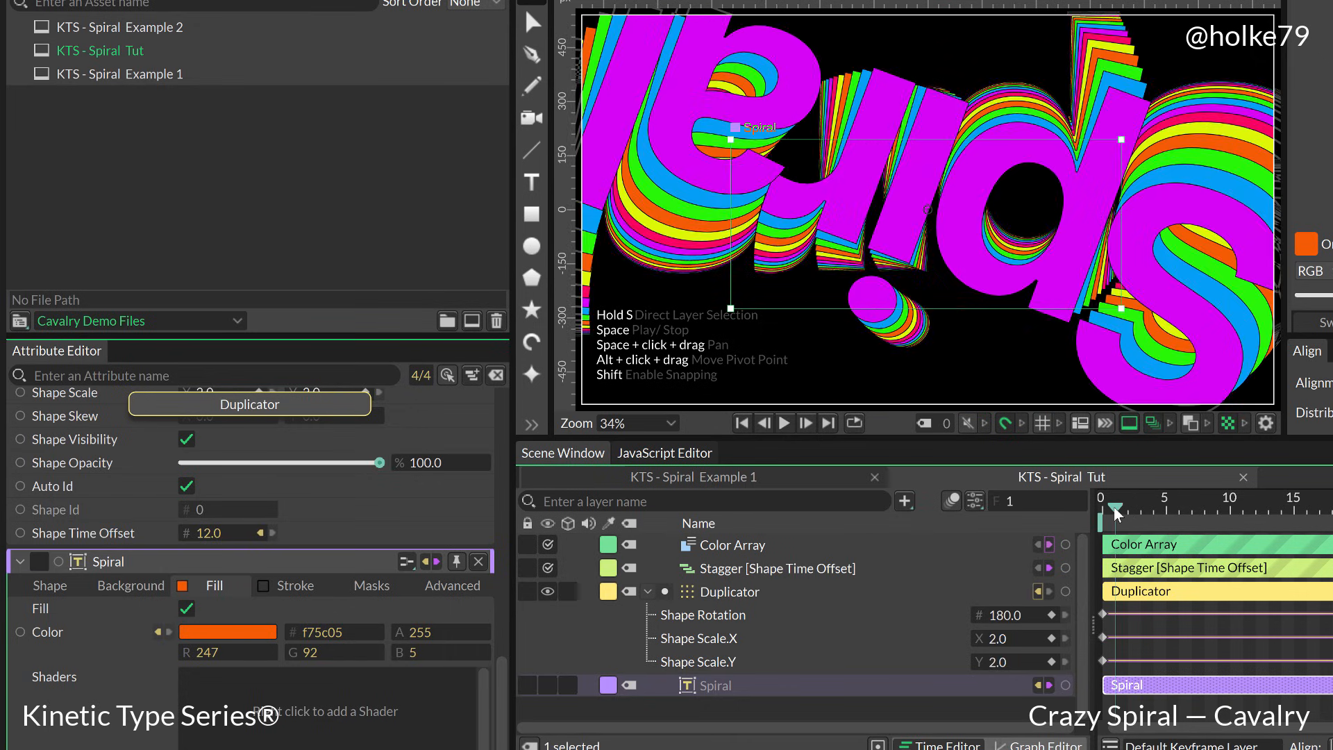
{"action": "key", "text": "space"}
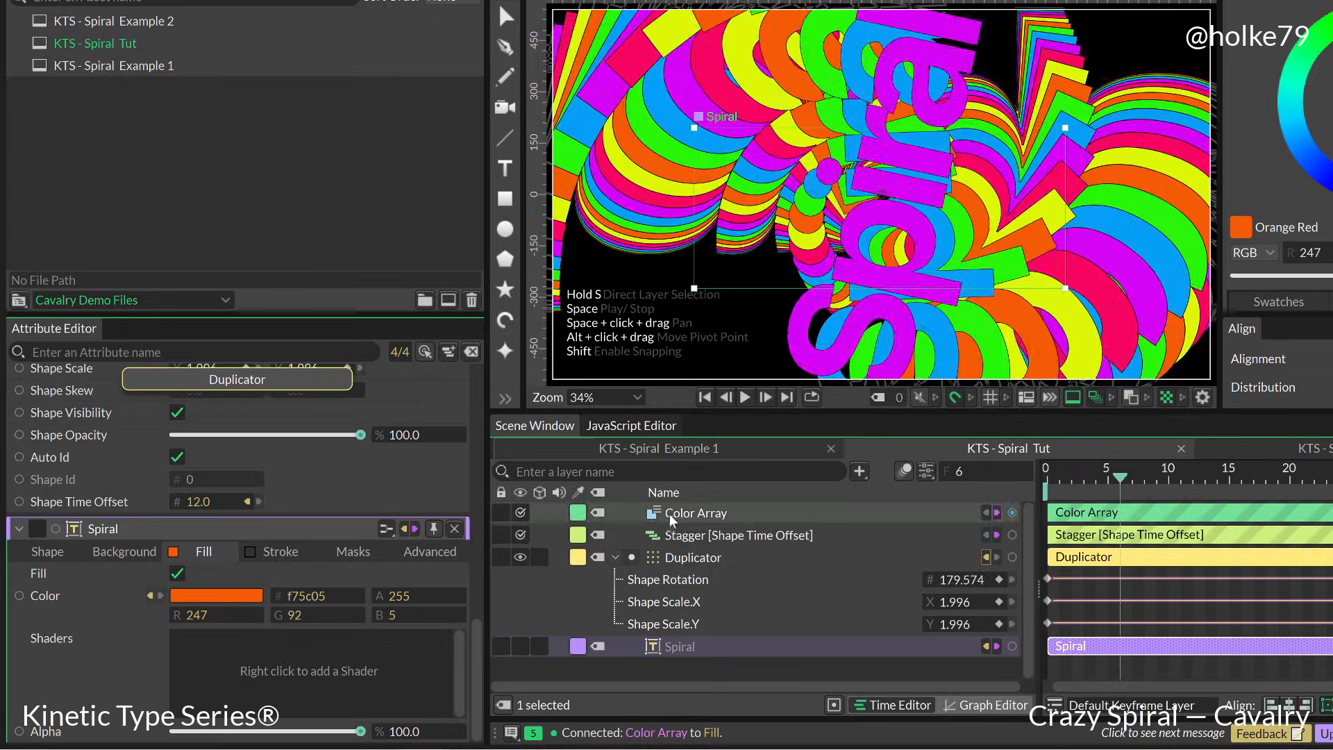
In the Color Array, set color 1 to white (ffffff) and color 3 to black (000000).
{"action": "left_click", "coordinate": [672, 514]}
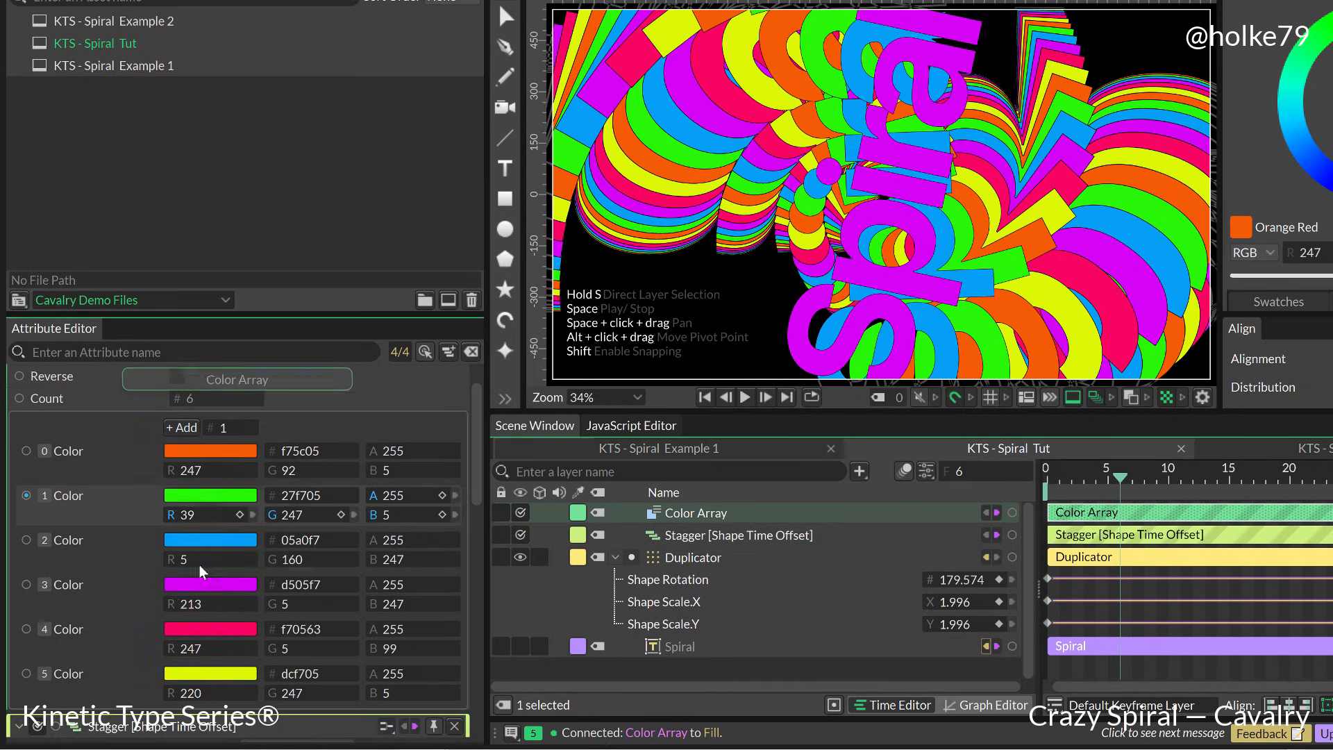
{"action": "left_click", "coordinate": [201, 495]}
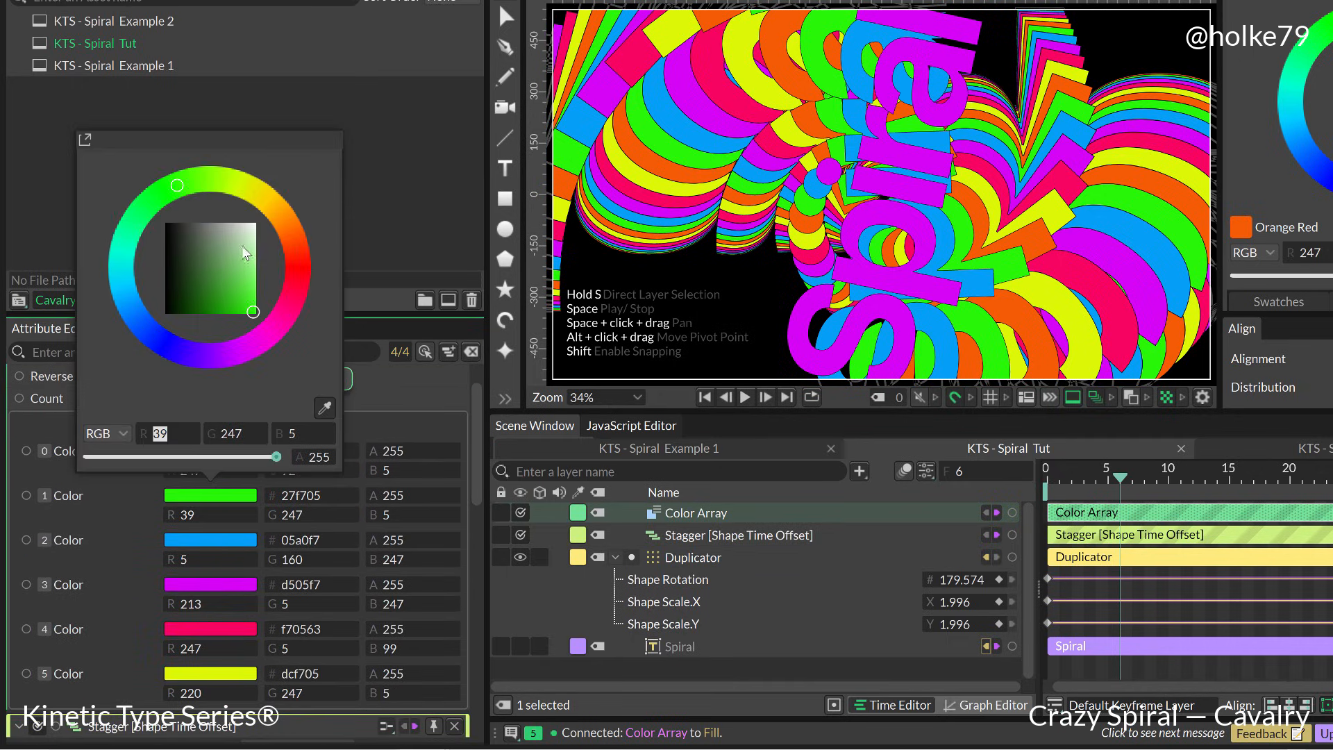
{"action": "mouse_move", "coordinate": [247, 253]}
{"action": "left_mouse_down"}
{"action": "mouse_move", "coordinate": [261, 199]}
{"action": "mouse_move", "coordinate": [257, 221]}
{"action": "left_mouse_up"}
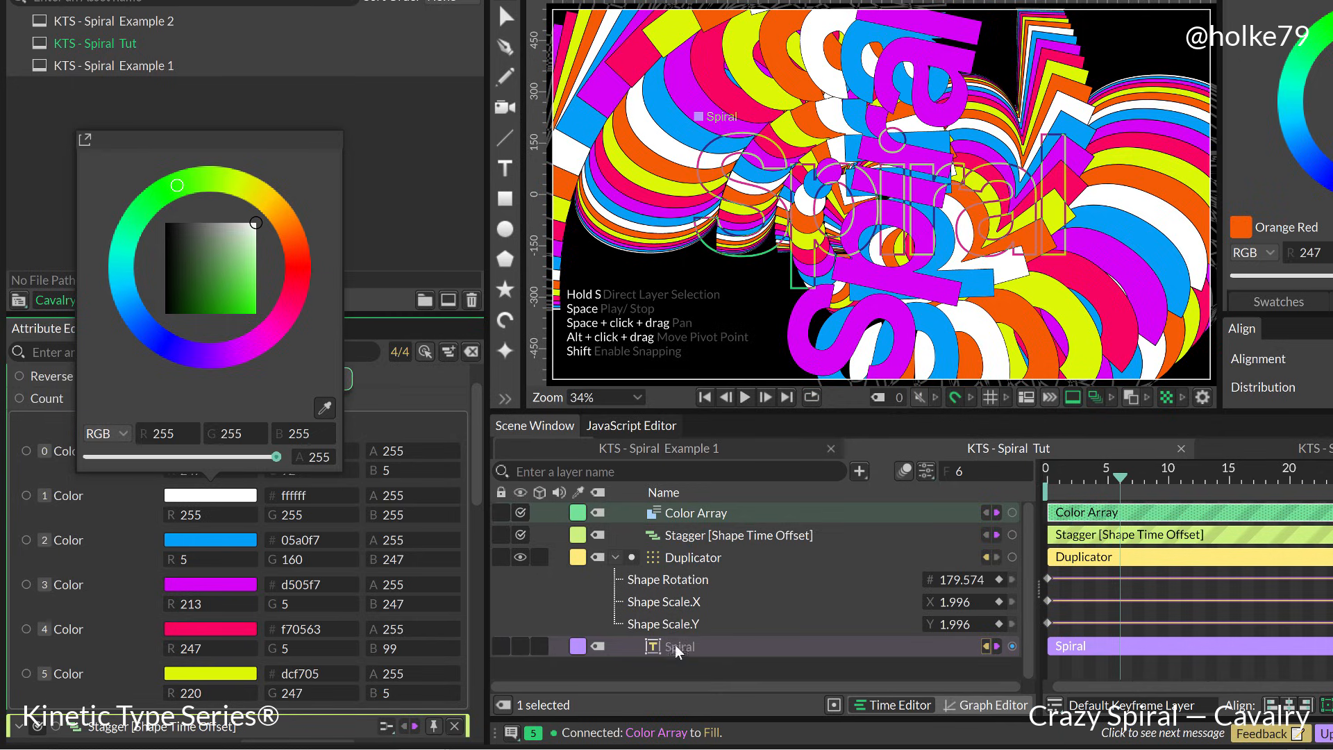
{"action": "left_click", "coordinate": [210, 588]}
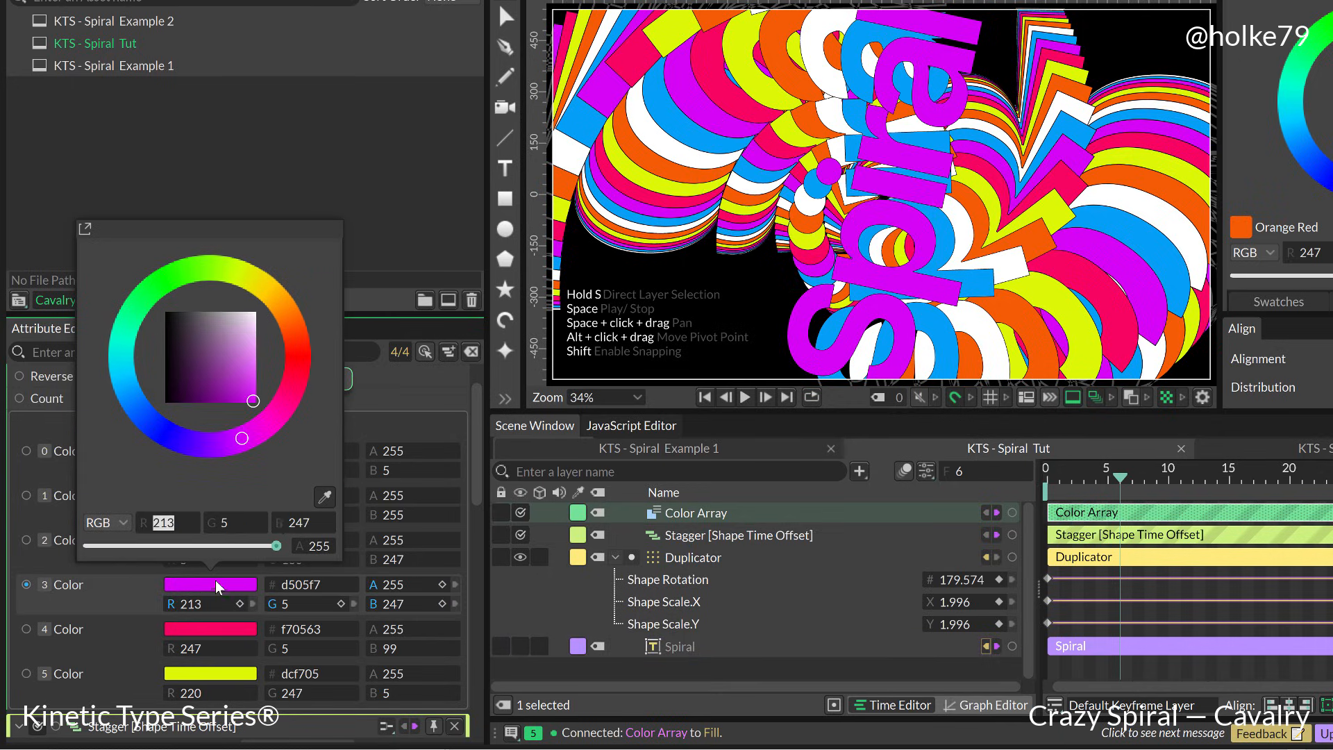
{"action": "left_click_drag", "start_coordinate": [178, 333], "coordinate": [141, 313]}
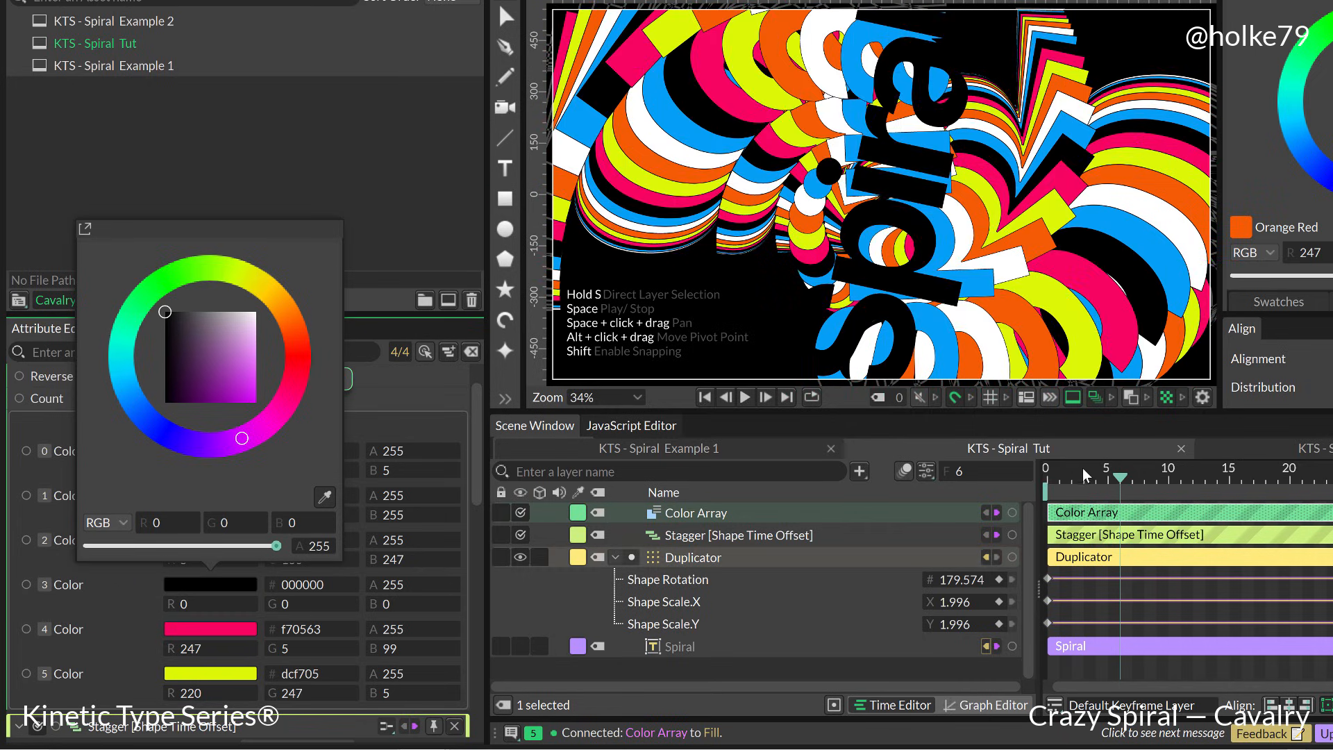
Play back the recolored spiral animation from frame 1, stopping and restarting it to check the colors.
{"action": "left_click", "coordinate": [1058, 478]}
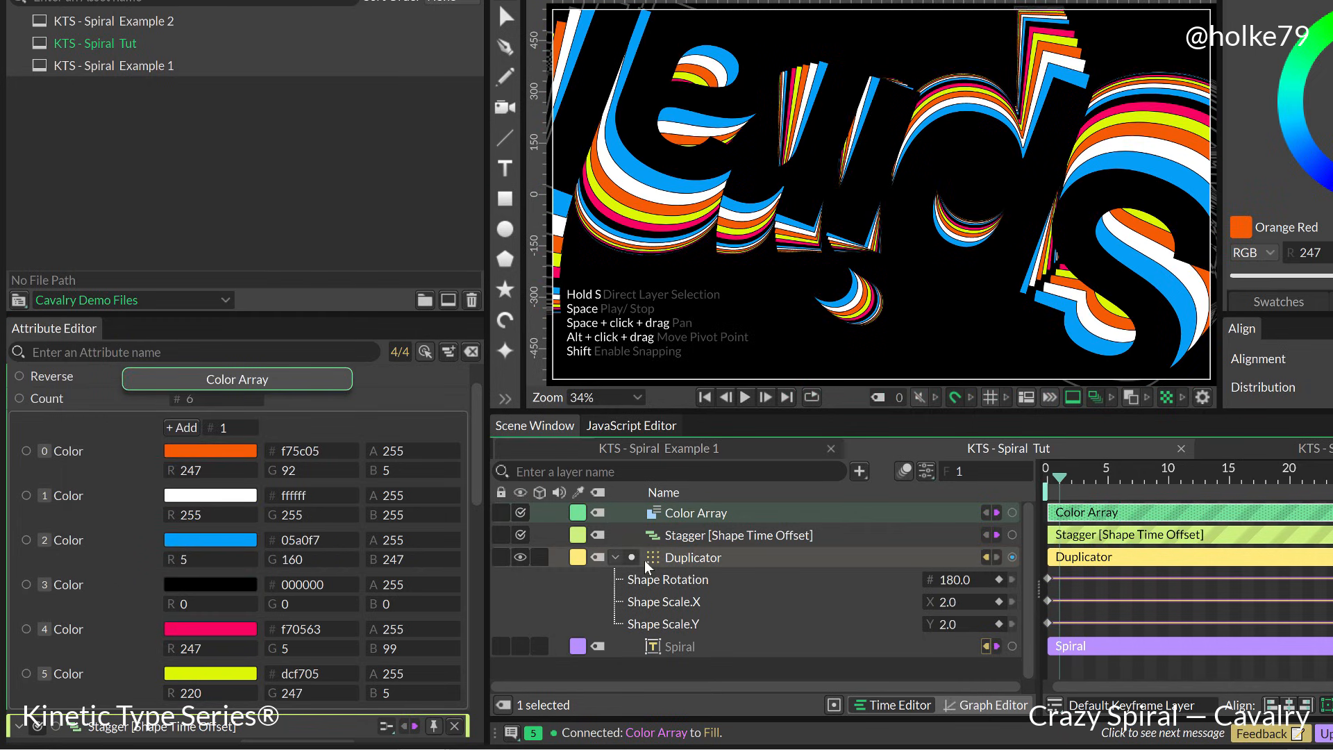
{"action": "key", "text": "space"}
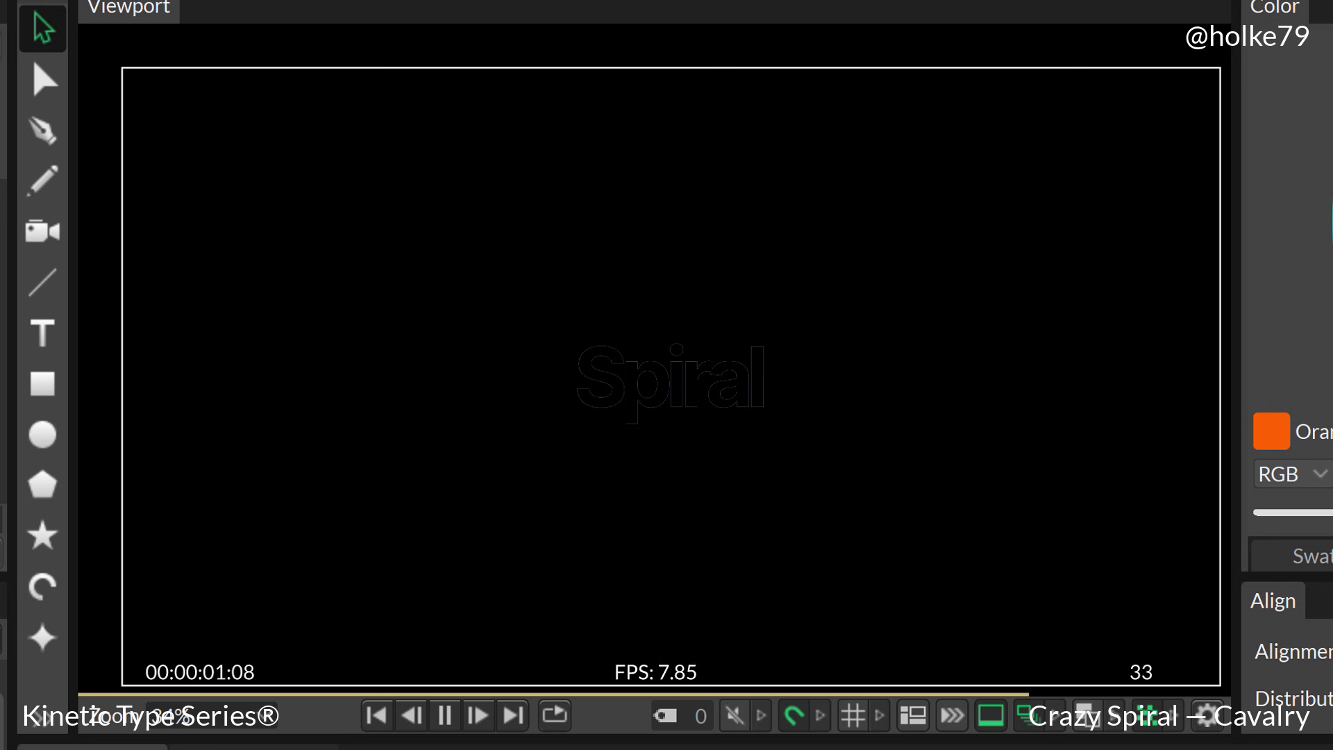
{"action": "key", "text": "space"}
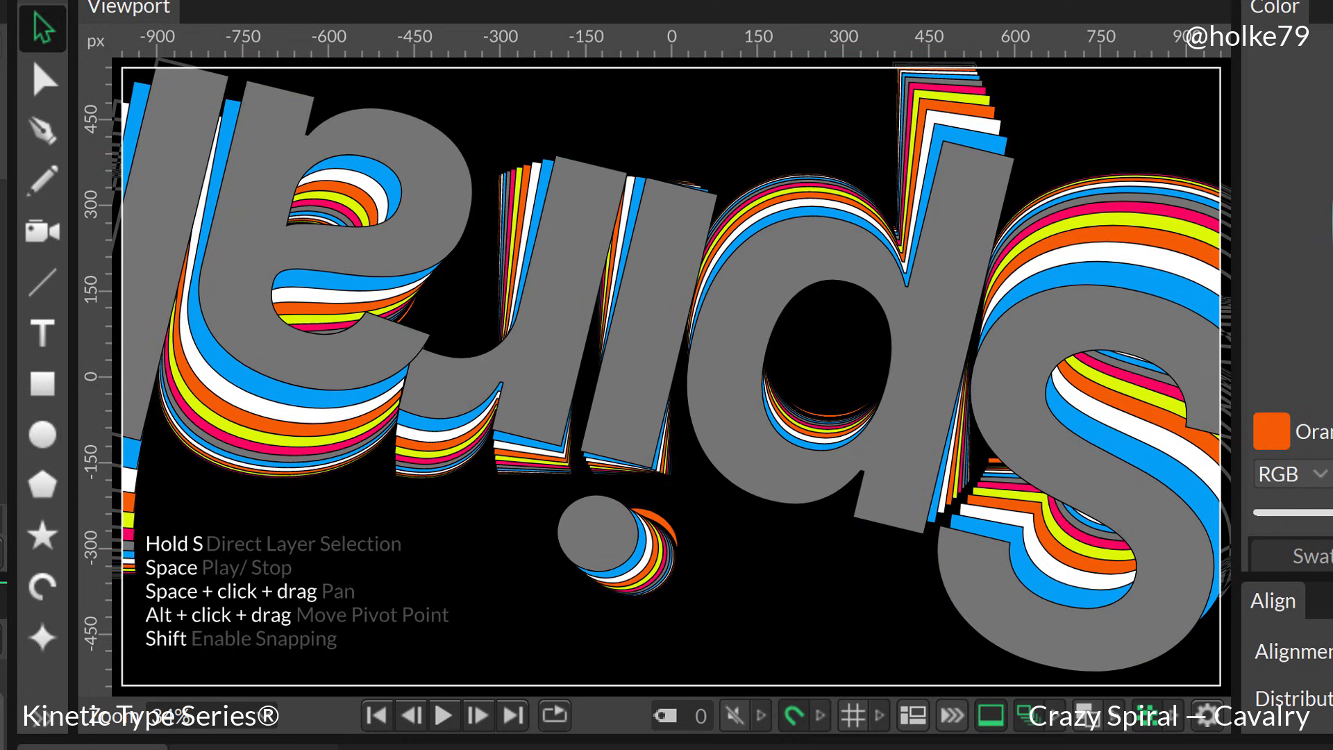
{"action": "key", "text": "space"}
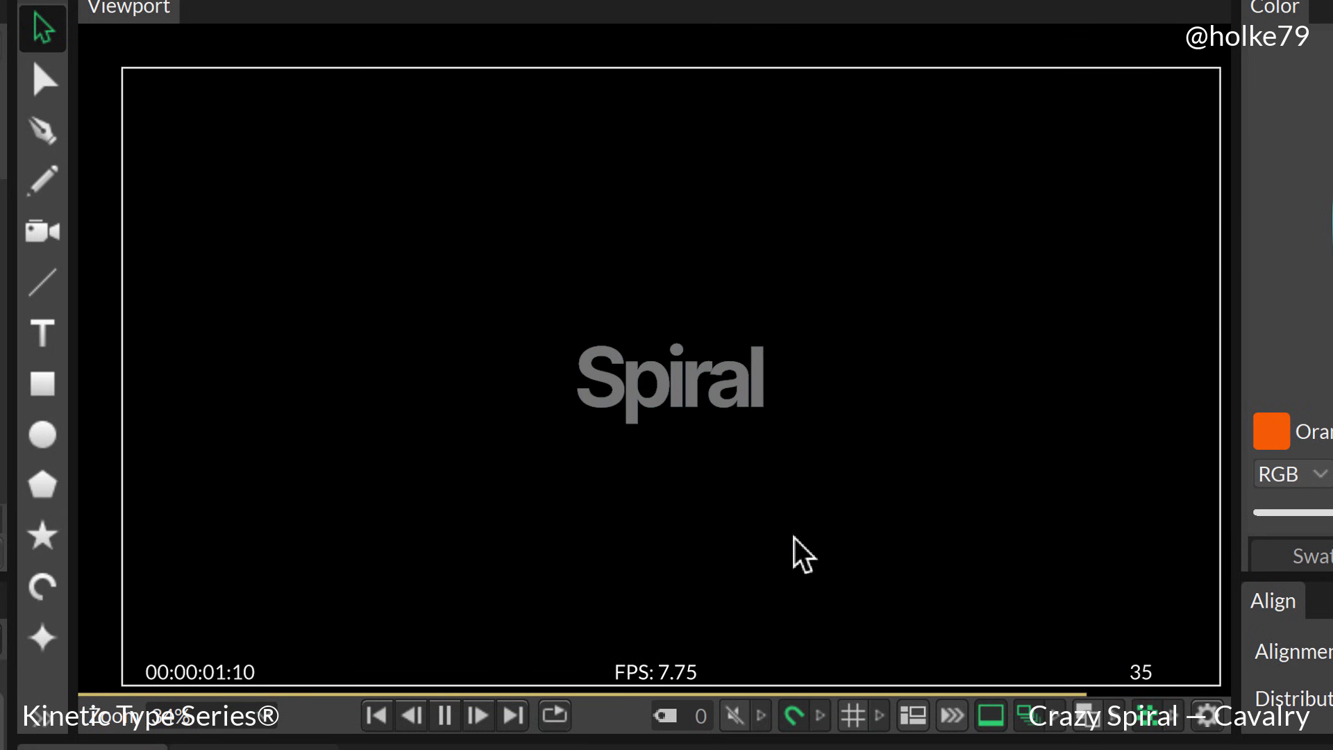
{"action": "key", "text": "space"}
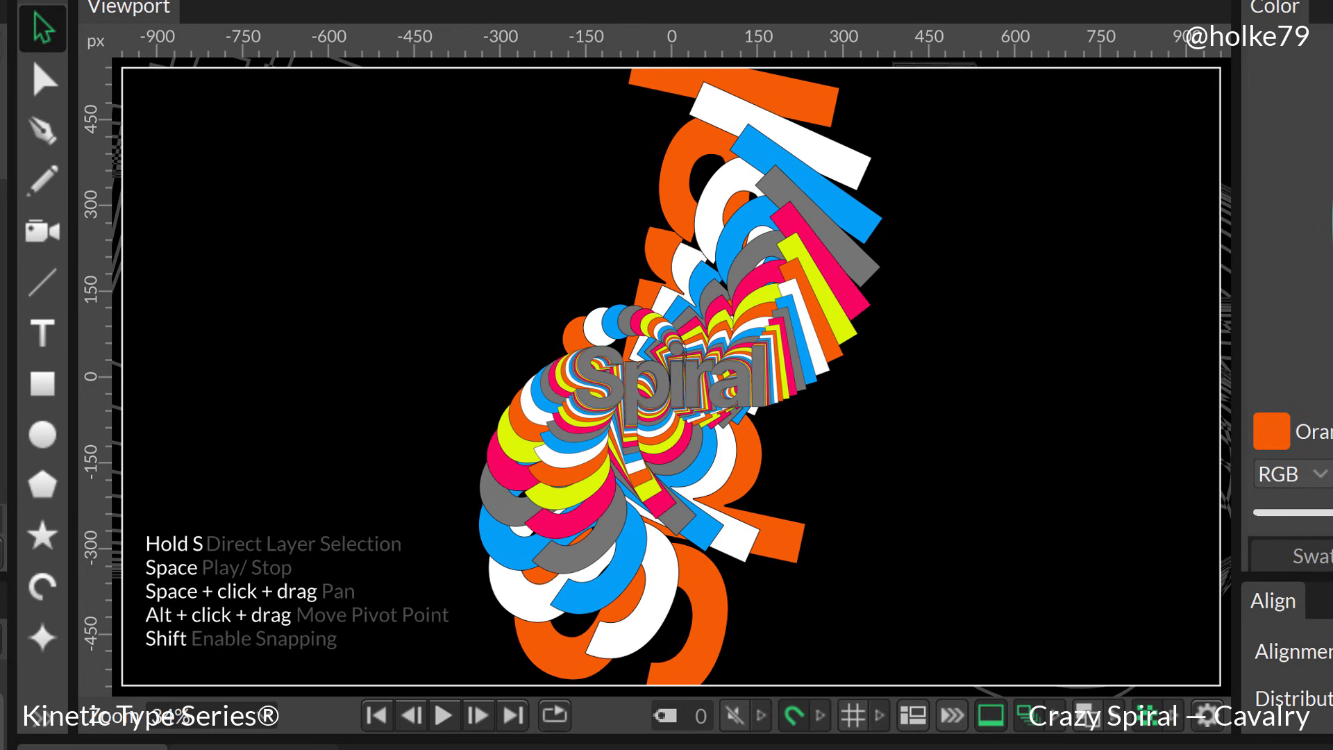
{"action": "key", "text": "space"}
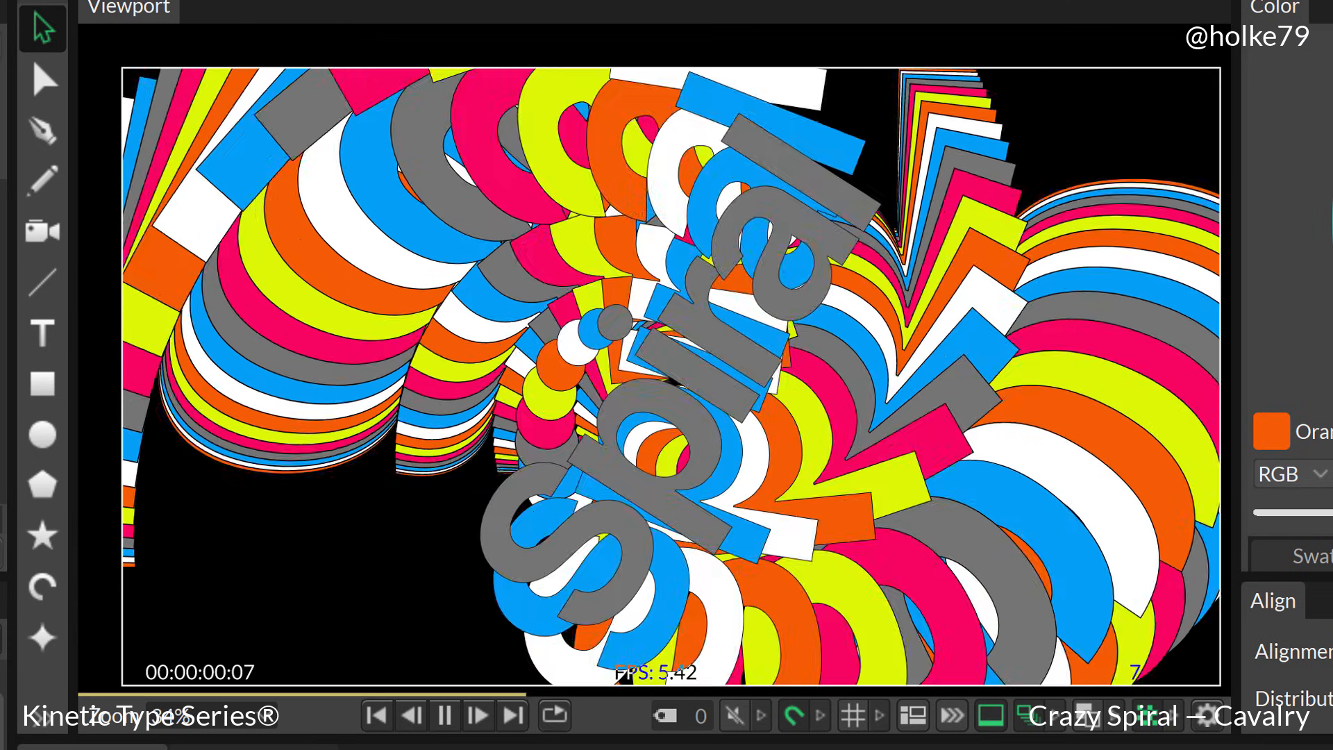